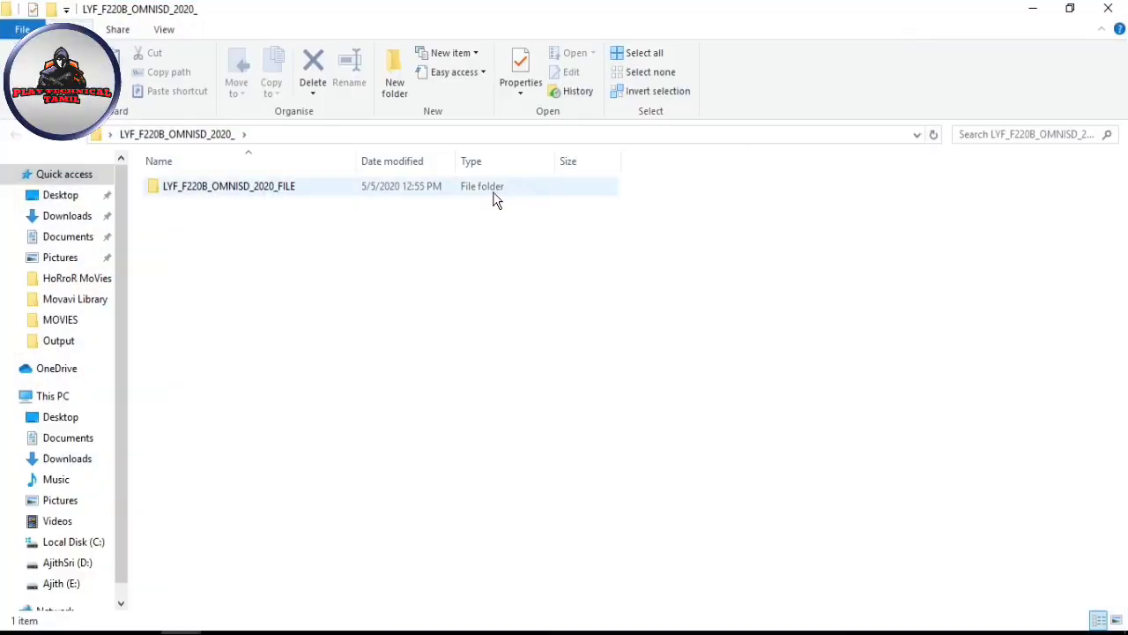
- Open the LYF_F220B_OMNISD_2020_FILE folder sorted by name and look through the firmware files in LYF_F220B_OMNISD_2020
double_click(492, 192)
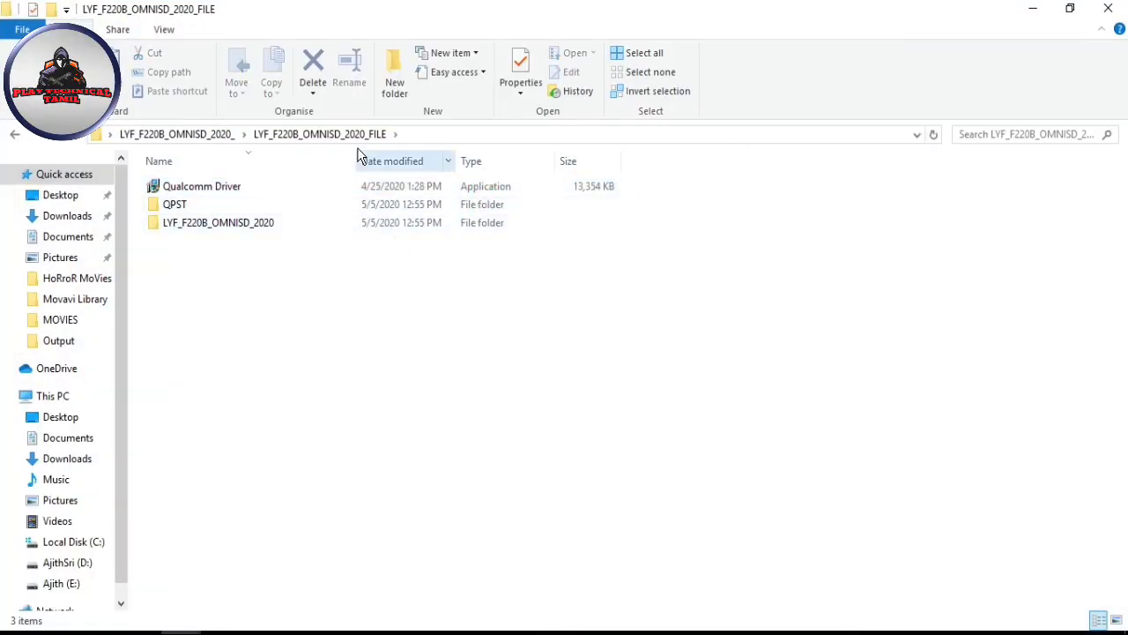
click(237, 166)
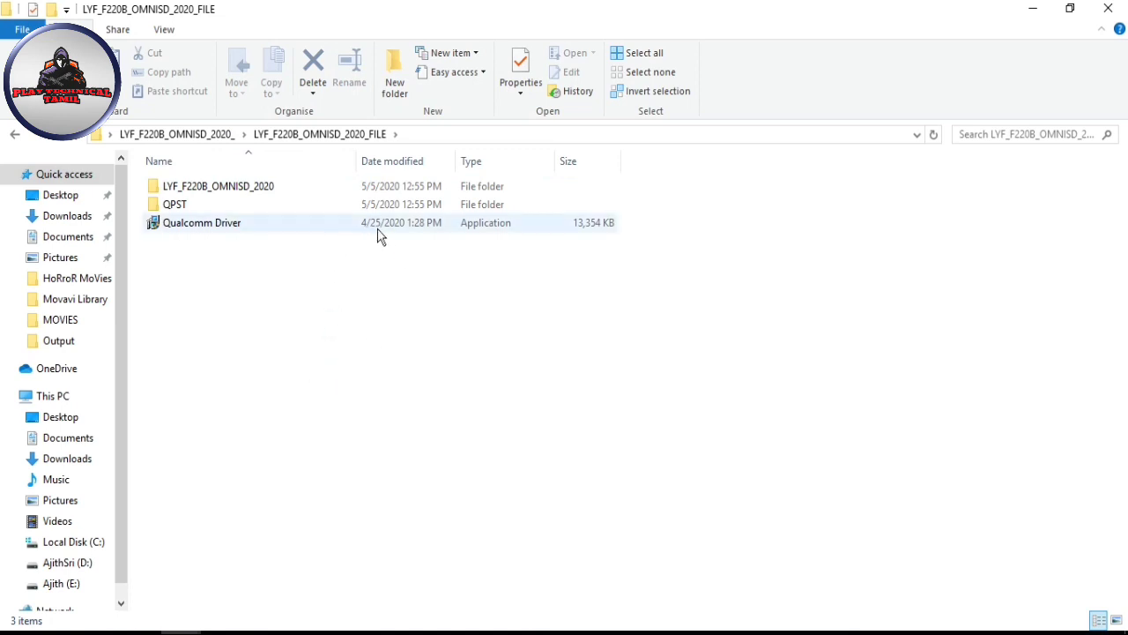
click(346, 192)
double_click(345, 192)
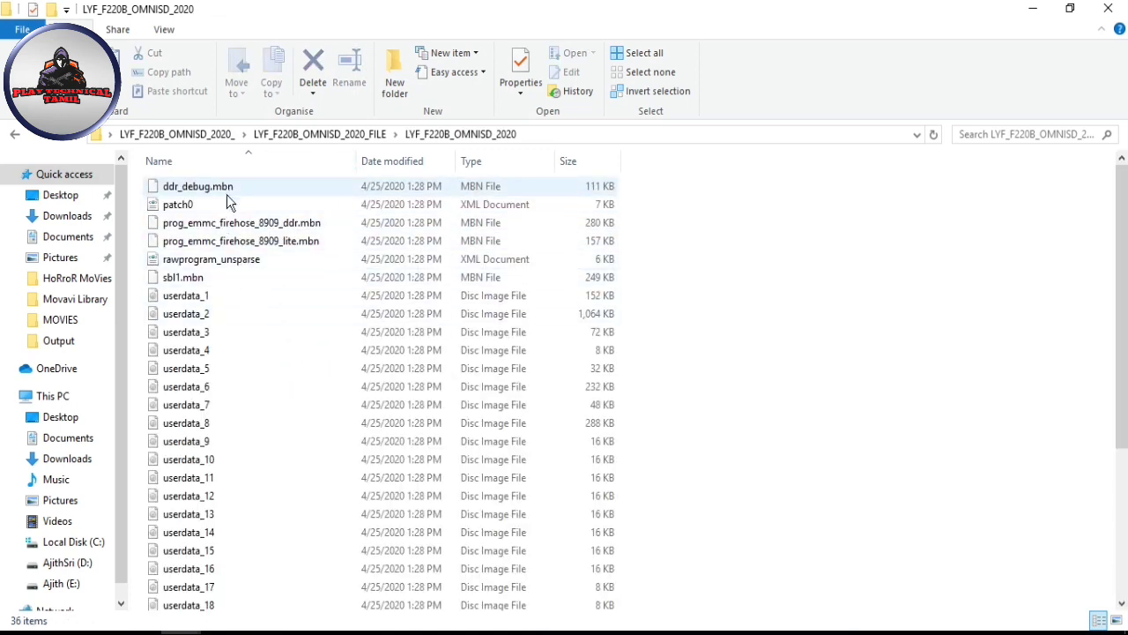
click(337, 134)
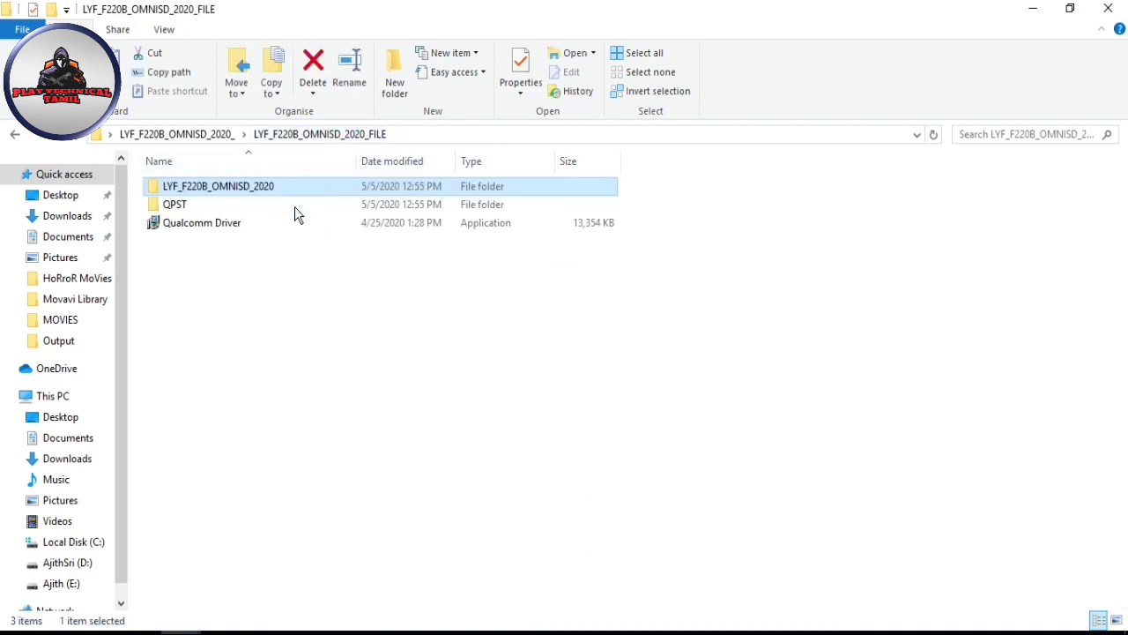
- Look inside the QPST folder, return to its parent folder and check the options for the Qualcomm Driver installer
click(286, 211)
key(F2)
key(Return)
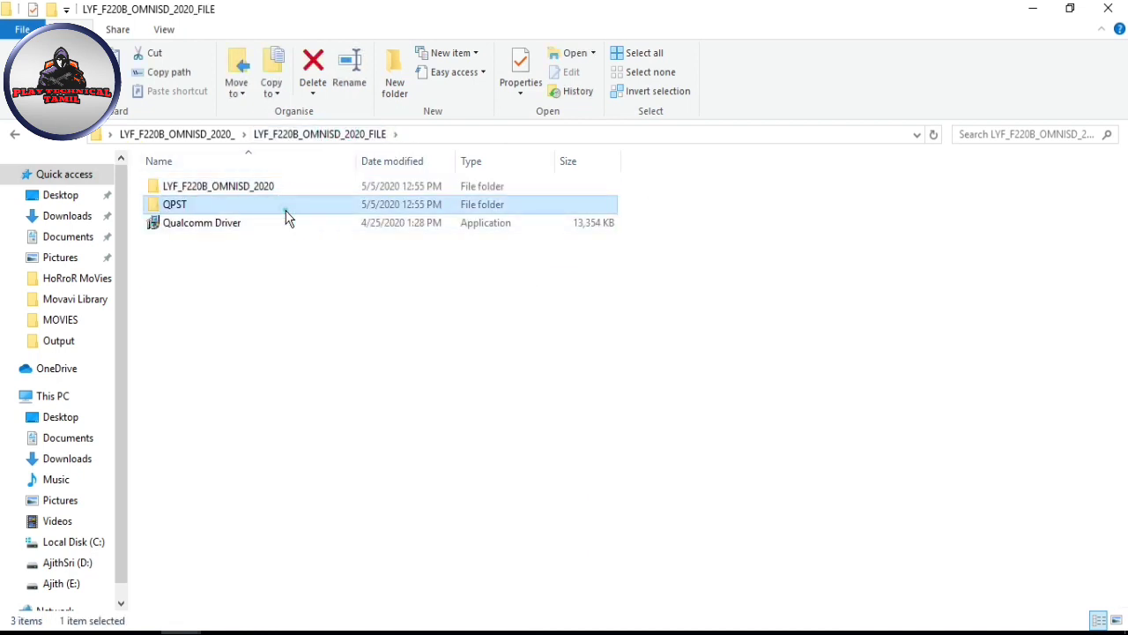
double_click(284, 211)
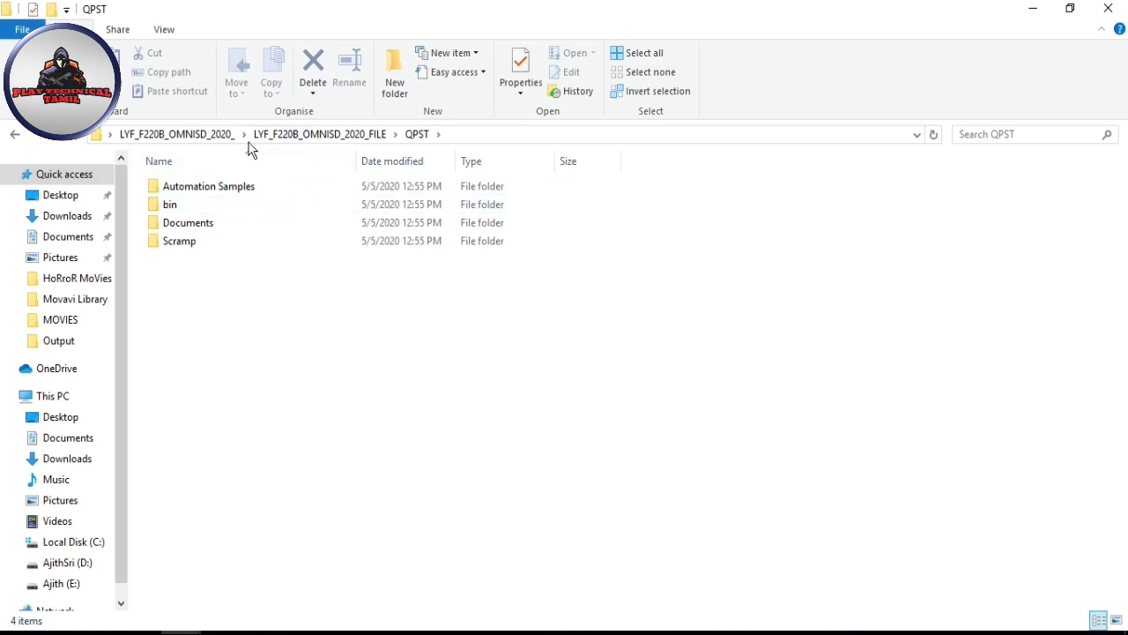
click(270, 136)
click(277, 226)
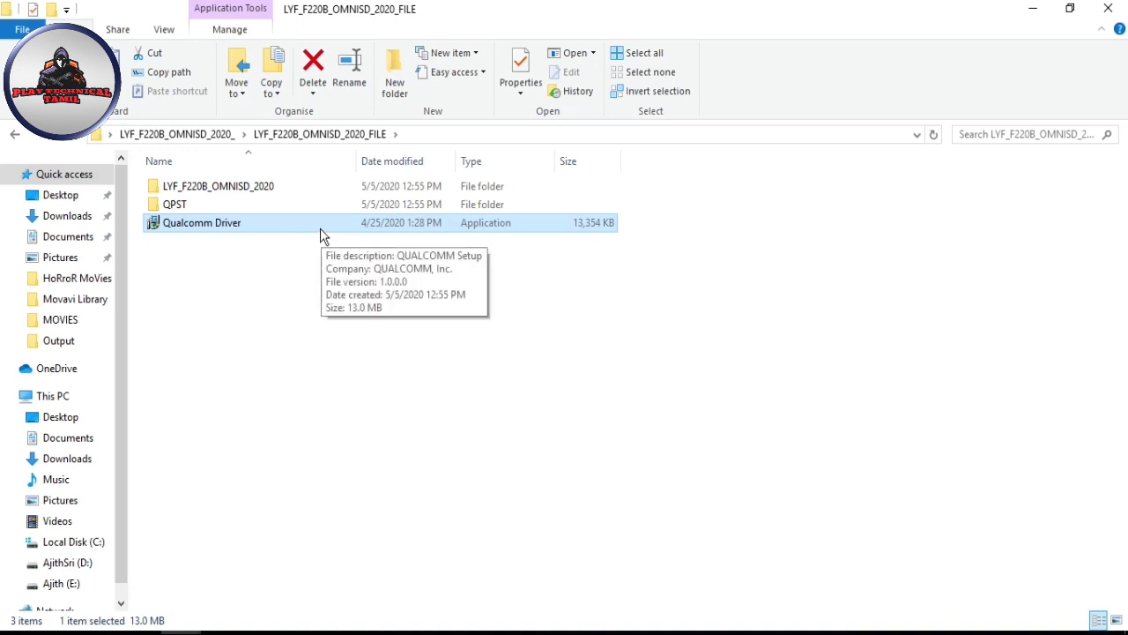
right_click(321, 231)
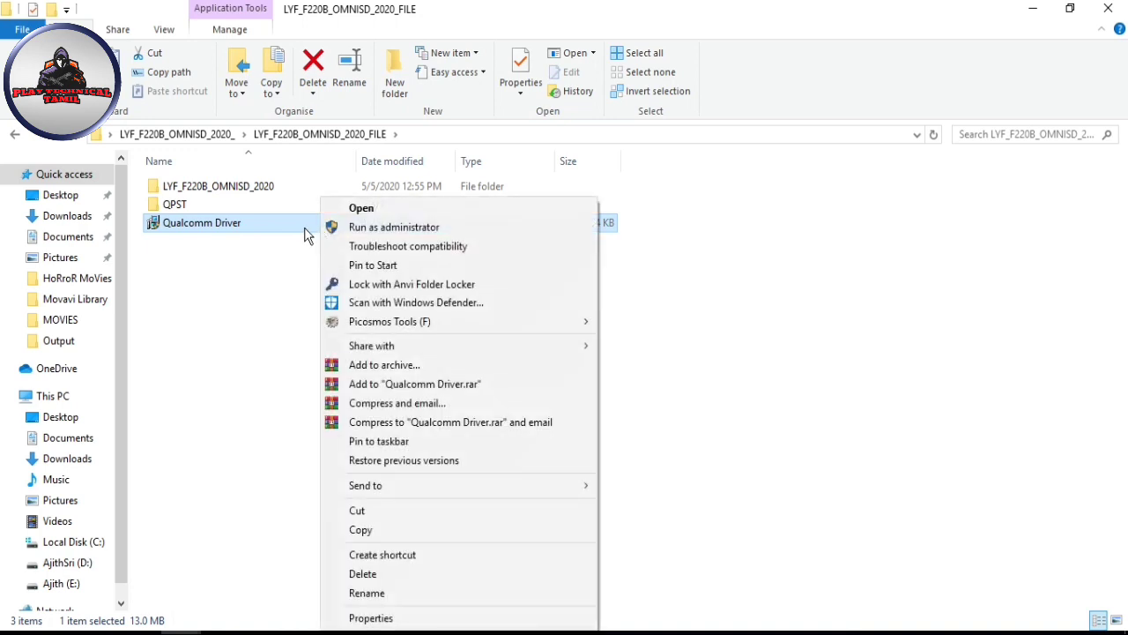
click(279, 263)
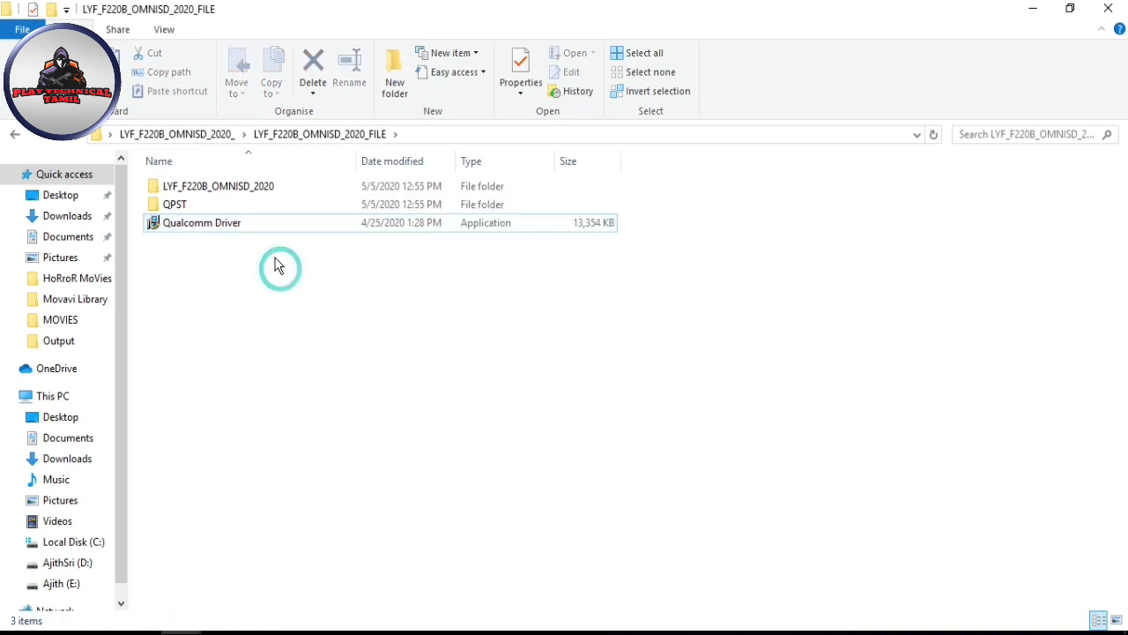
- Launch QFIL from the bin folder inside QPST and close the duplicate QFIL window
click(251, 207)
double_click(250, 210)
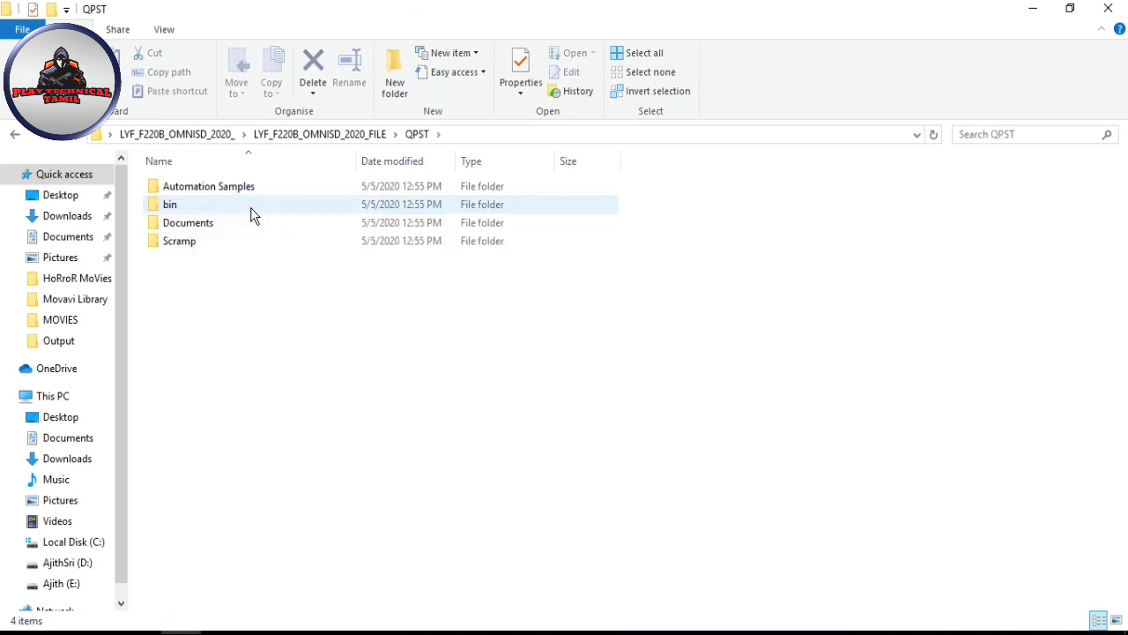
double_click(250, 208)
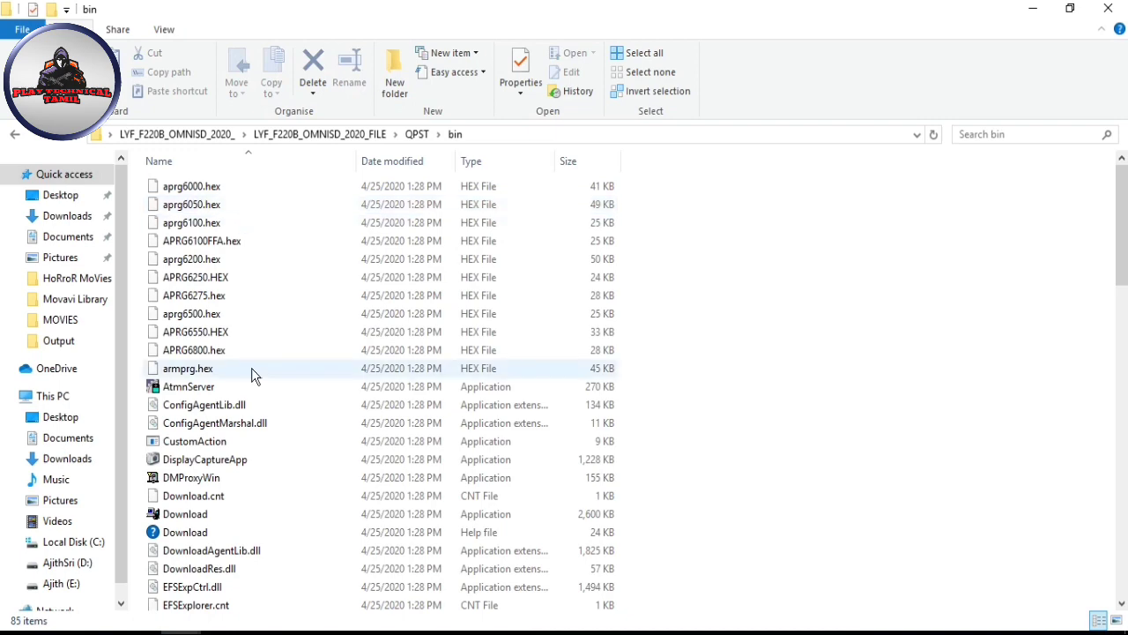
scroll(251, 368, down, 2)
scroll(251, 367, down, 13)
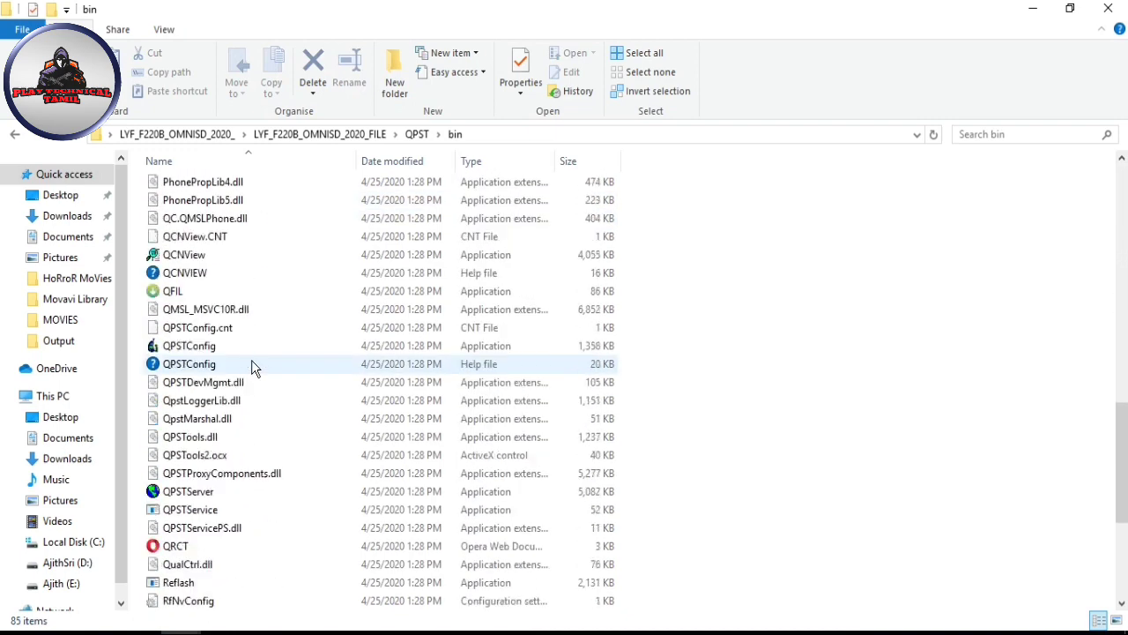
double_click(216, 183)
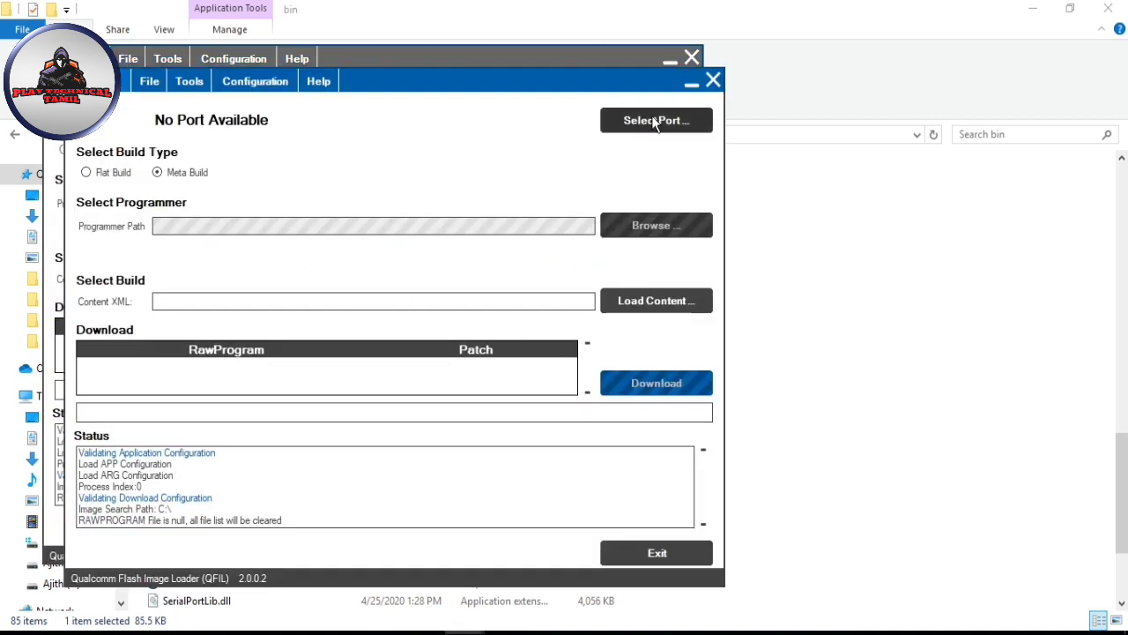
click(712, 81)
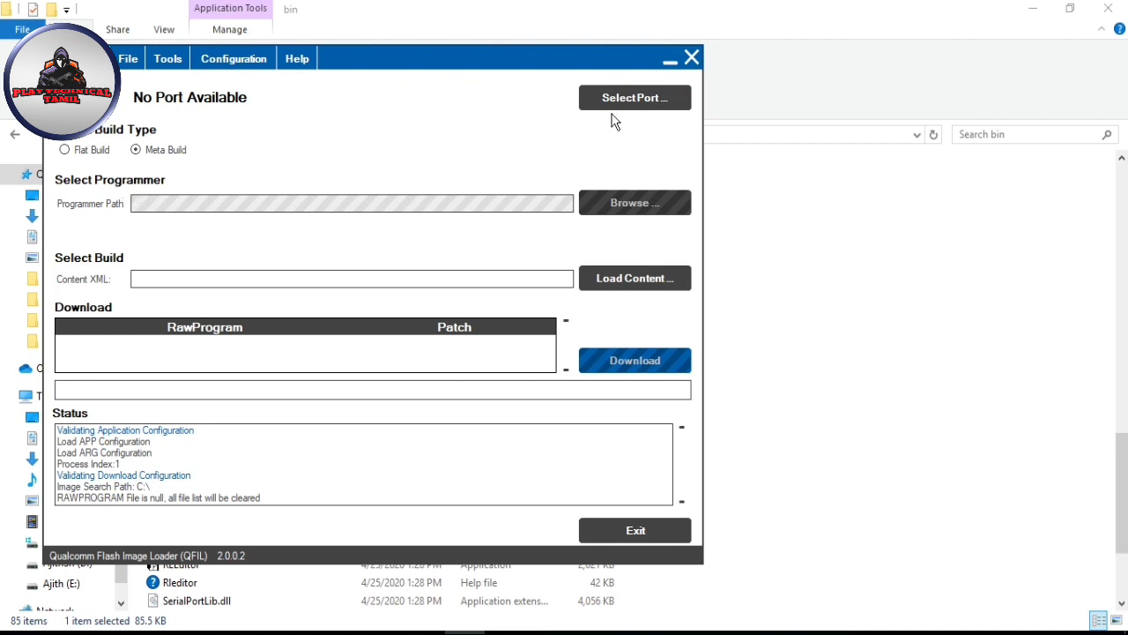
- Set QFIL to Flat Build with the prog_emmc_firehose_8909_ddr.mbn programmer, rawprogram_unsparse.xml and patch0.xml, and put its window away
click(88, 151)
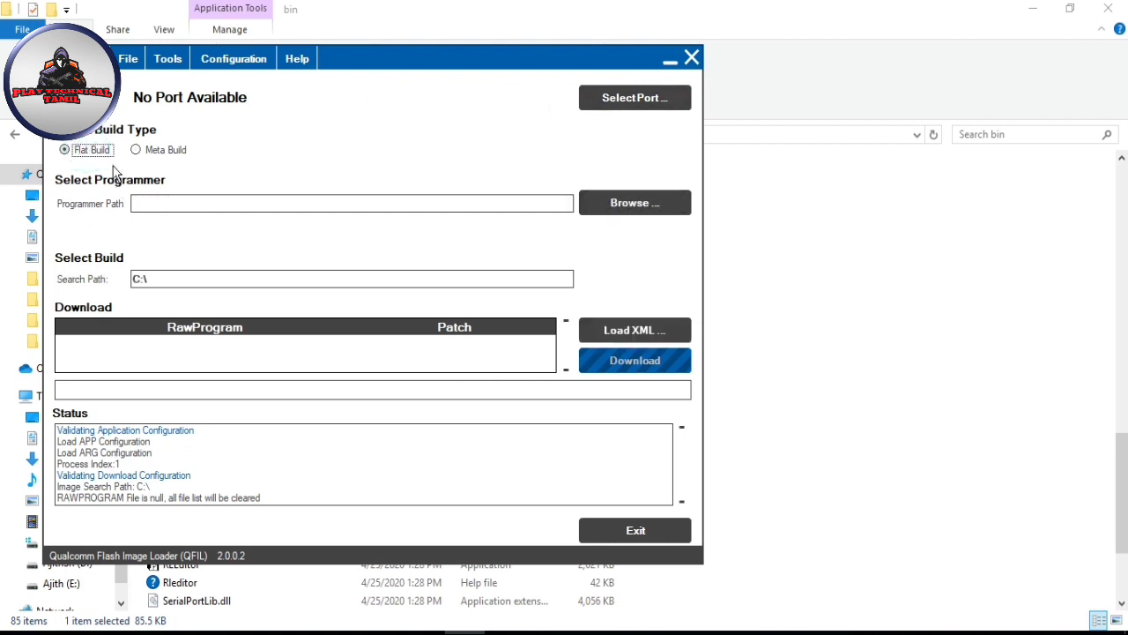
click(603, 210)
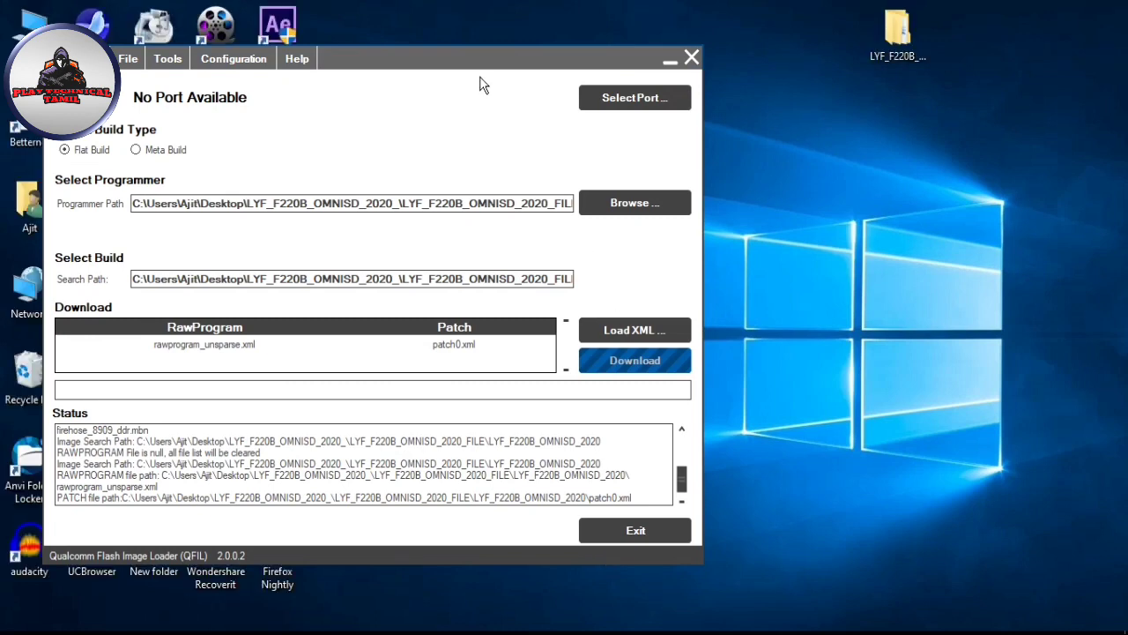
click(464, 53)
drag(464, 52, 741, 89)
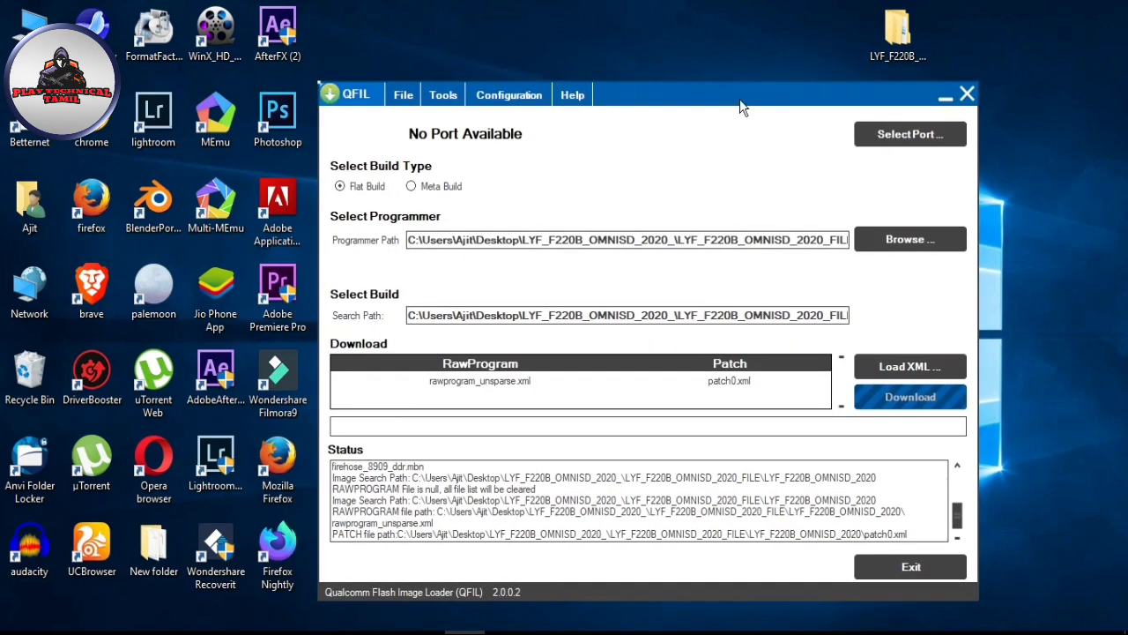
key(alt+F4)
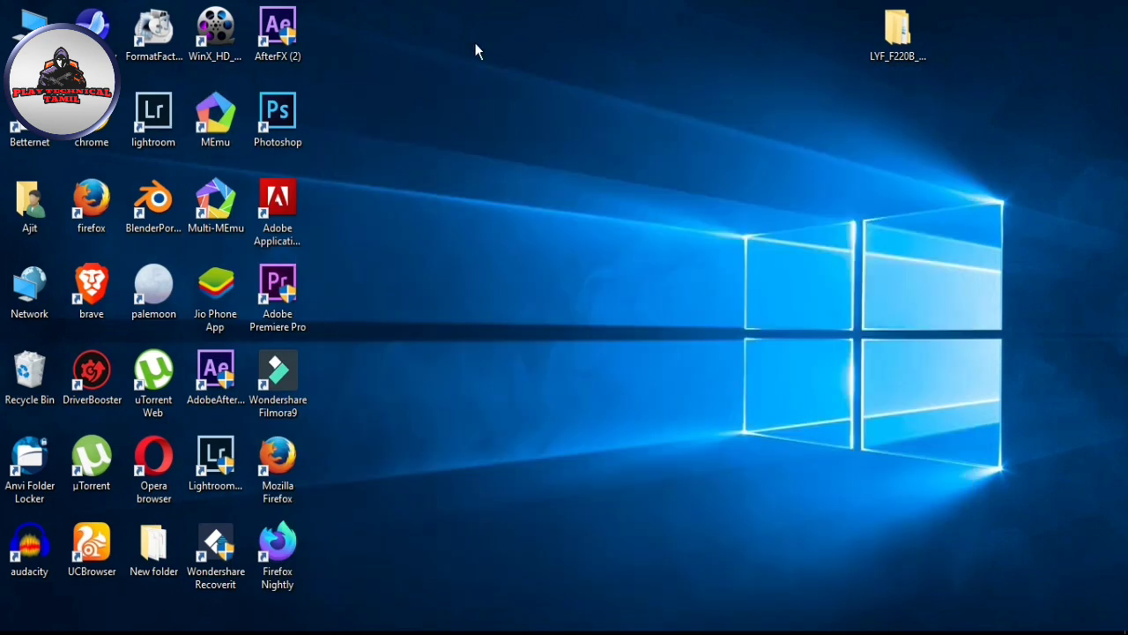
- Launch the Qualcomm Driver installer from the LYF_F220B_OMNISD_2020_FILE folder and close QFIL
double_click(887, 41)
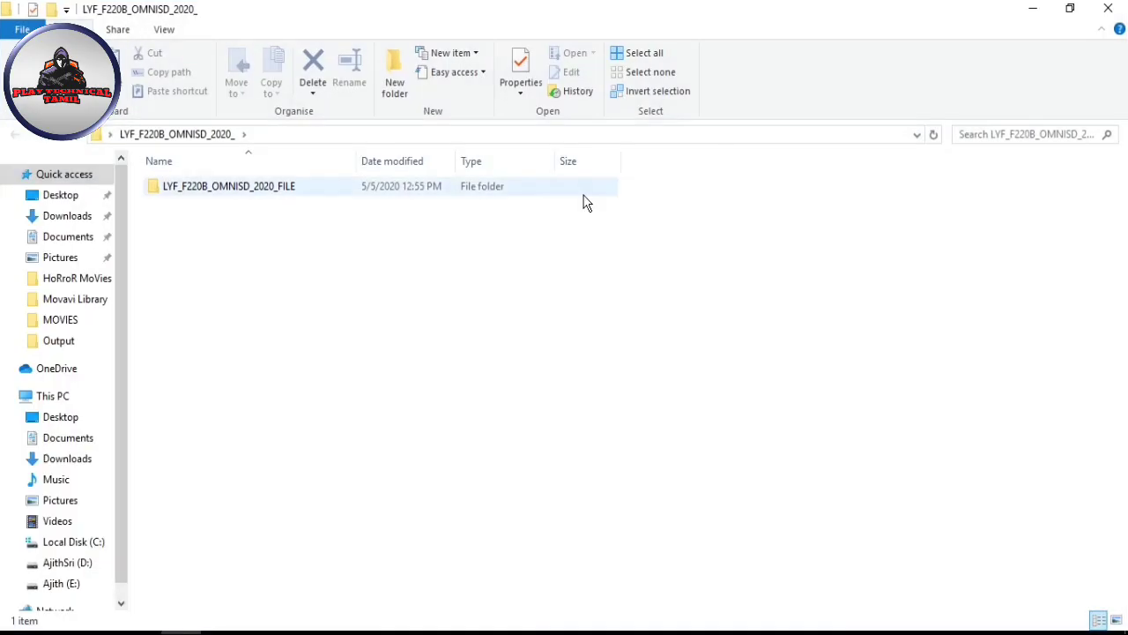
click(568, 195)
double_click(568, 195)
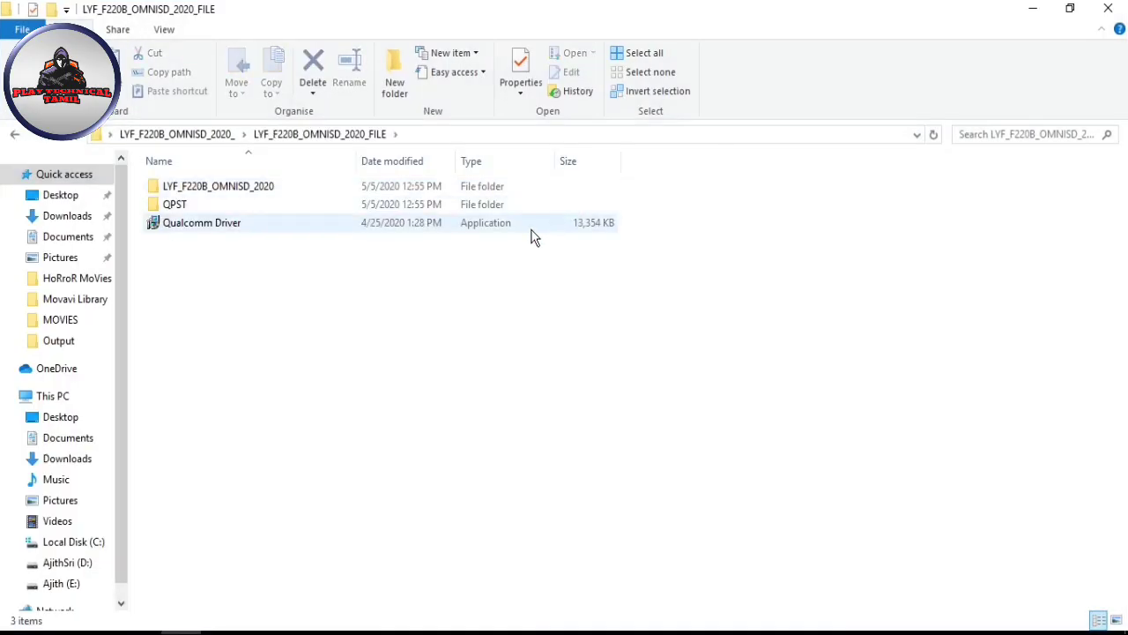
click(531, 225)
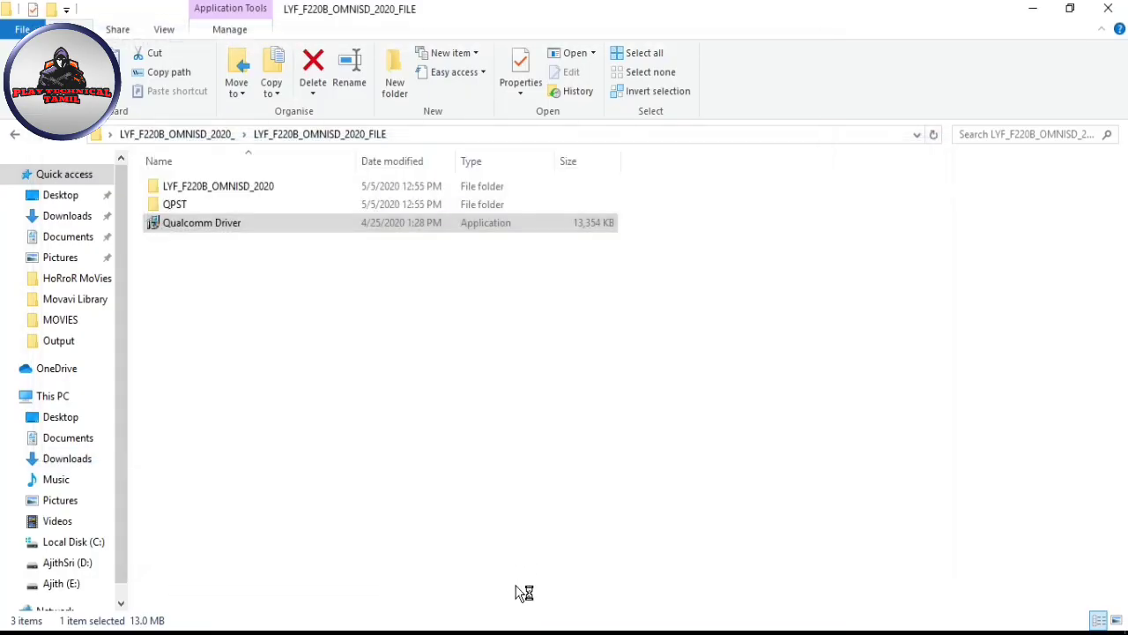
mouse_move(467, 632)
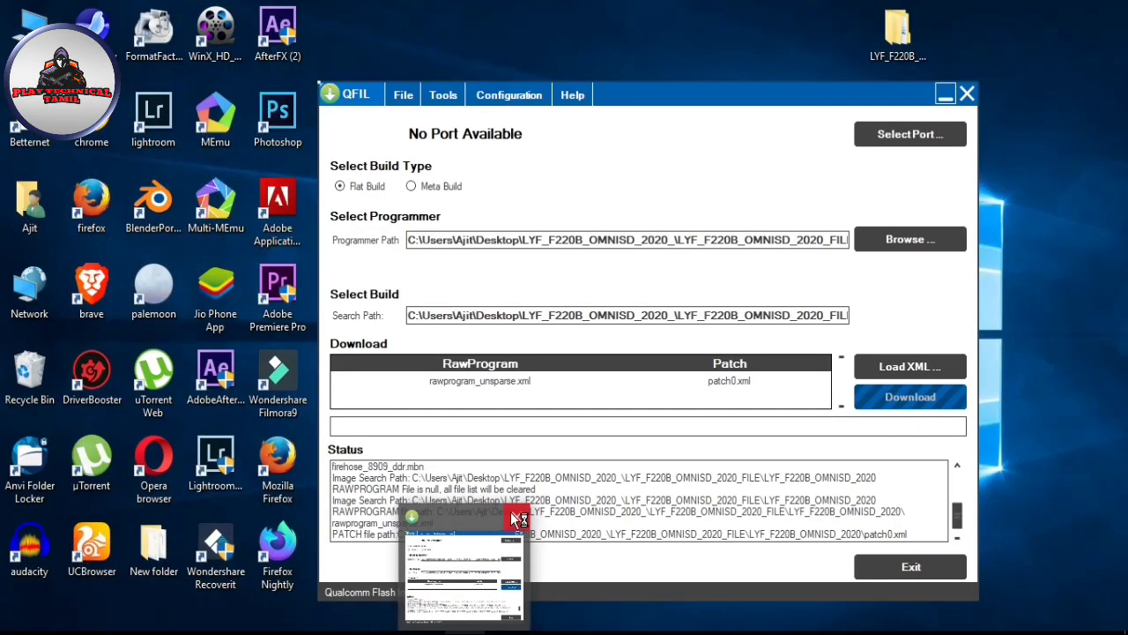
click(515, 516)
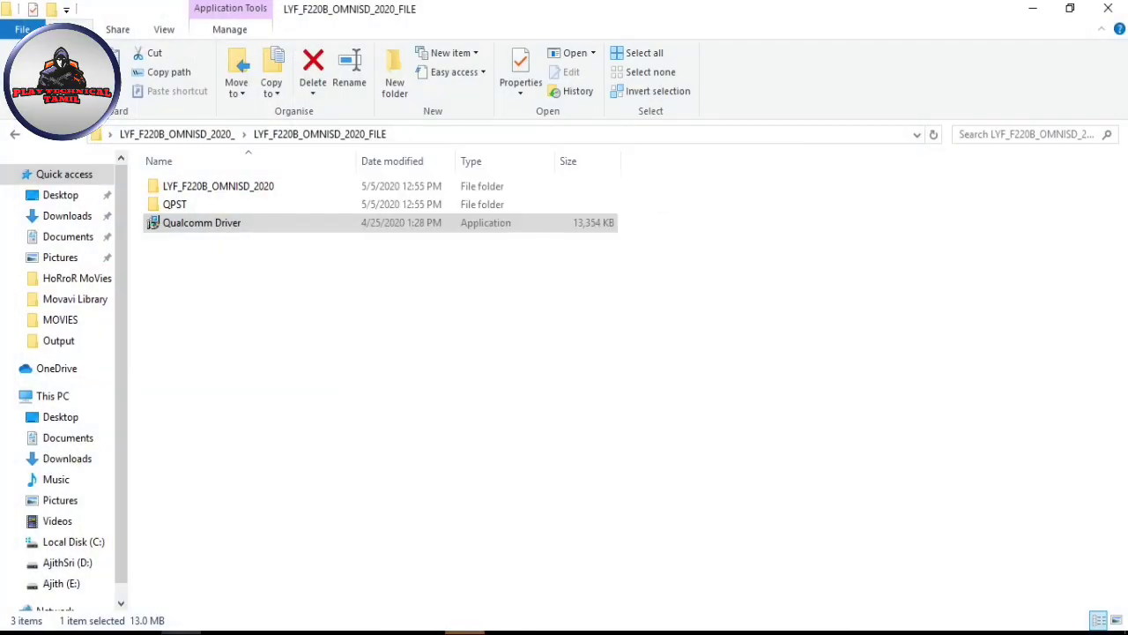
mouse_move(467, 632)
click(476, 573)
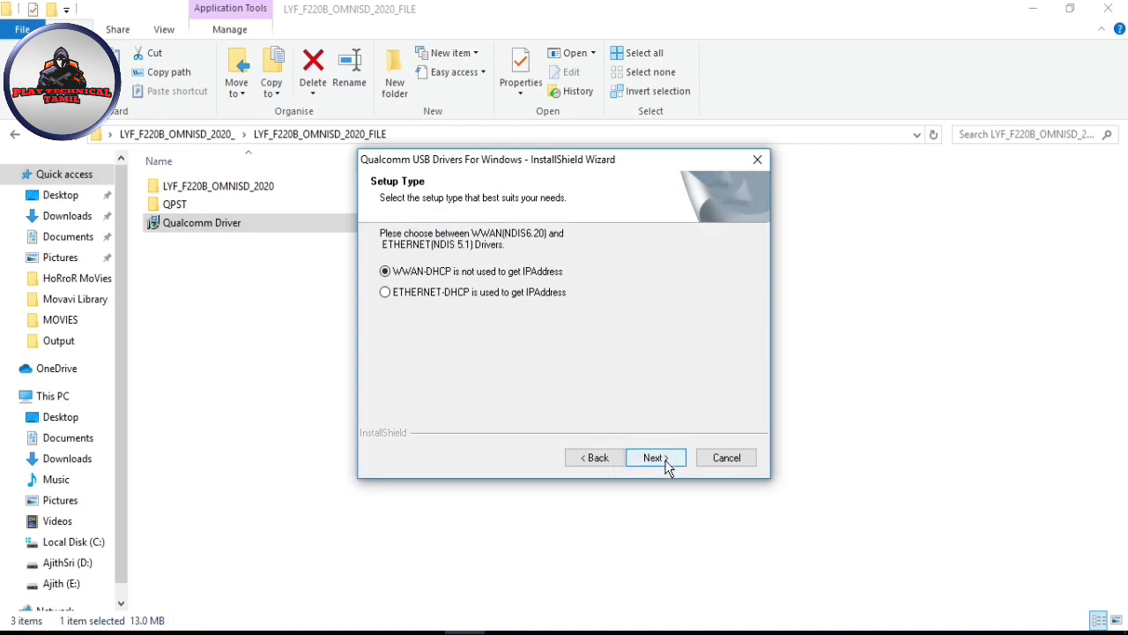
- Install the Qualcomm USB drivers with the WWAN-DHCP setup type, accepting the license agreement and declining the system restart
click(667, 462)
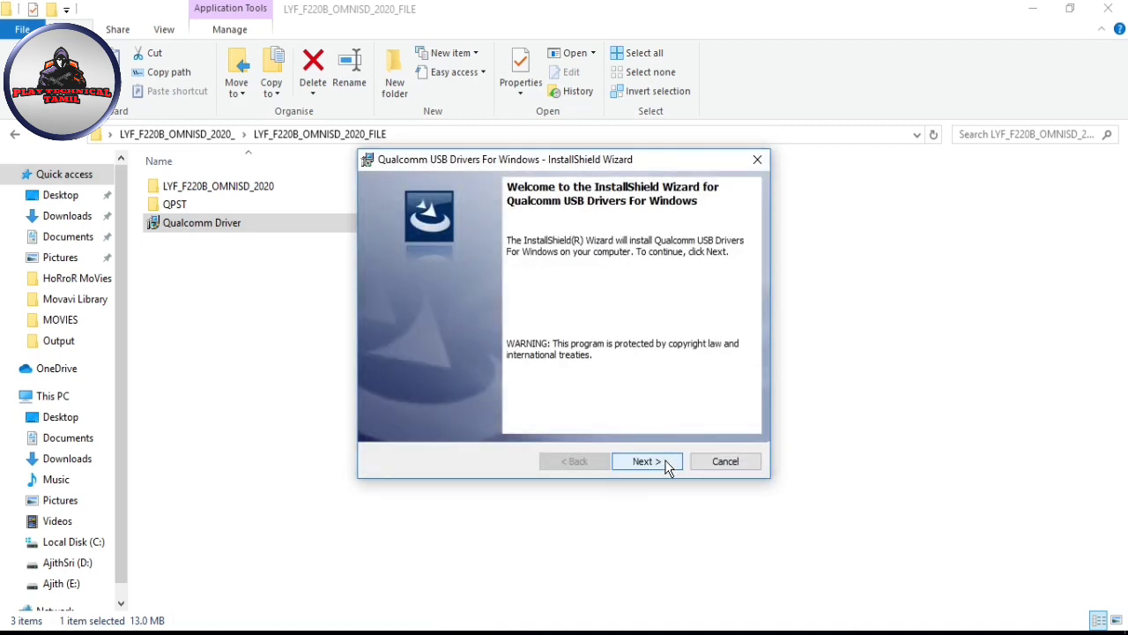
click(666, 464)
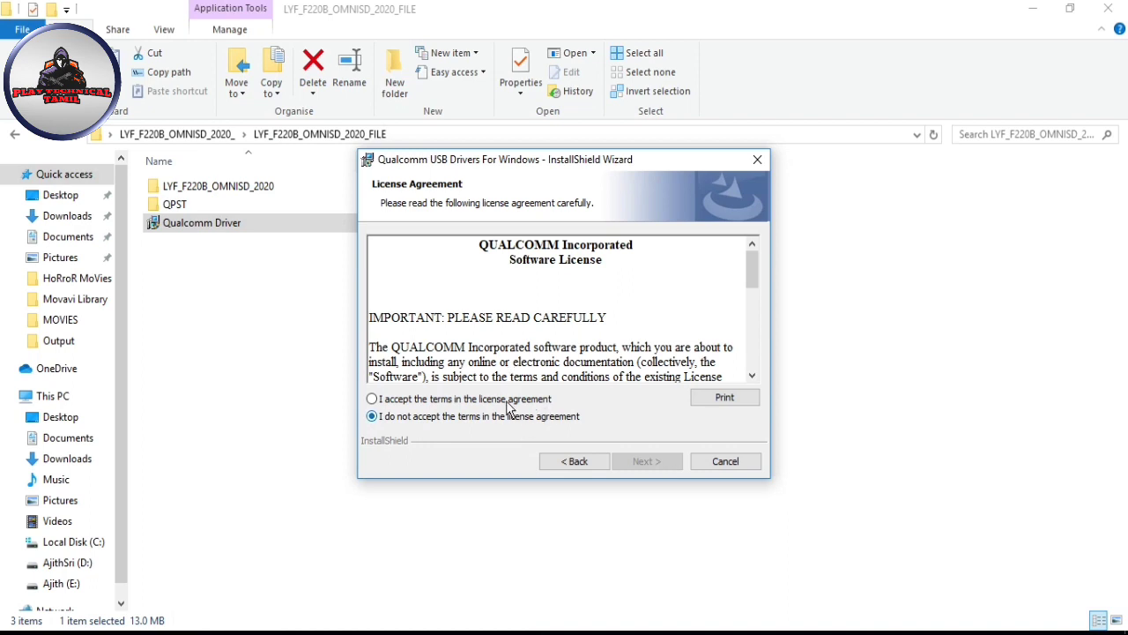
click(509, 401)
click(654, 461)
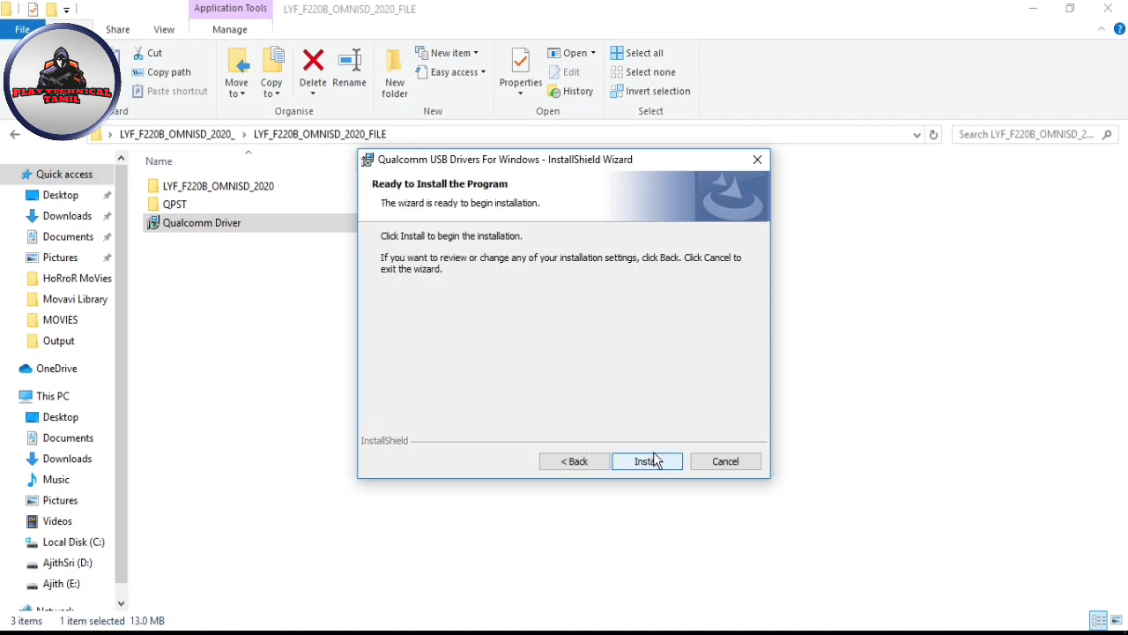
click(654, 461)
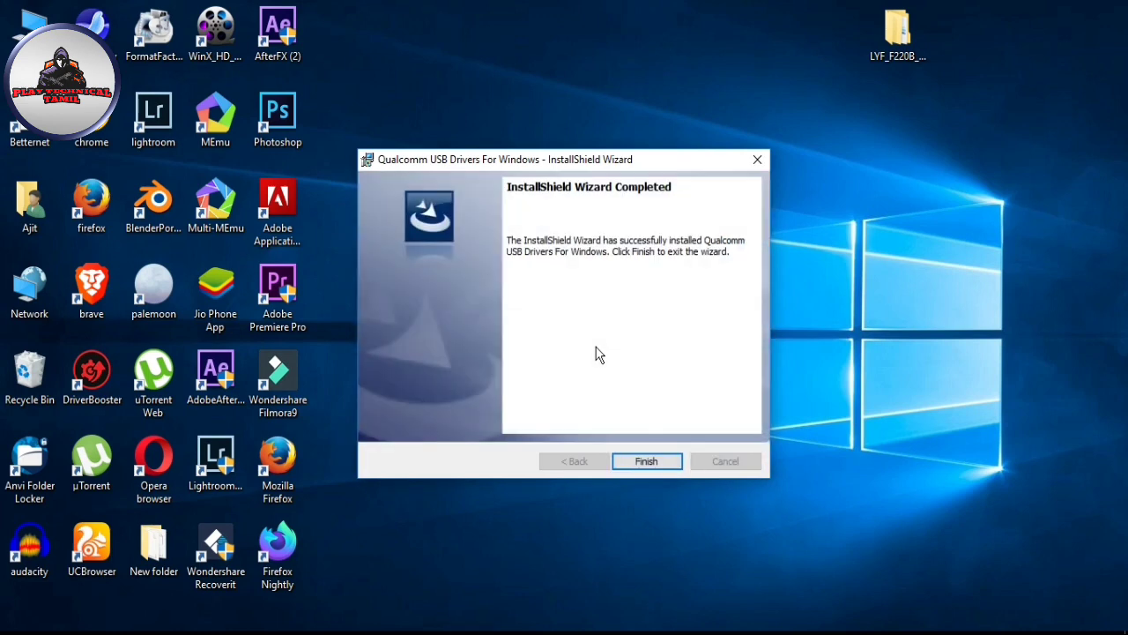
click(665, 459)
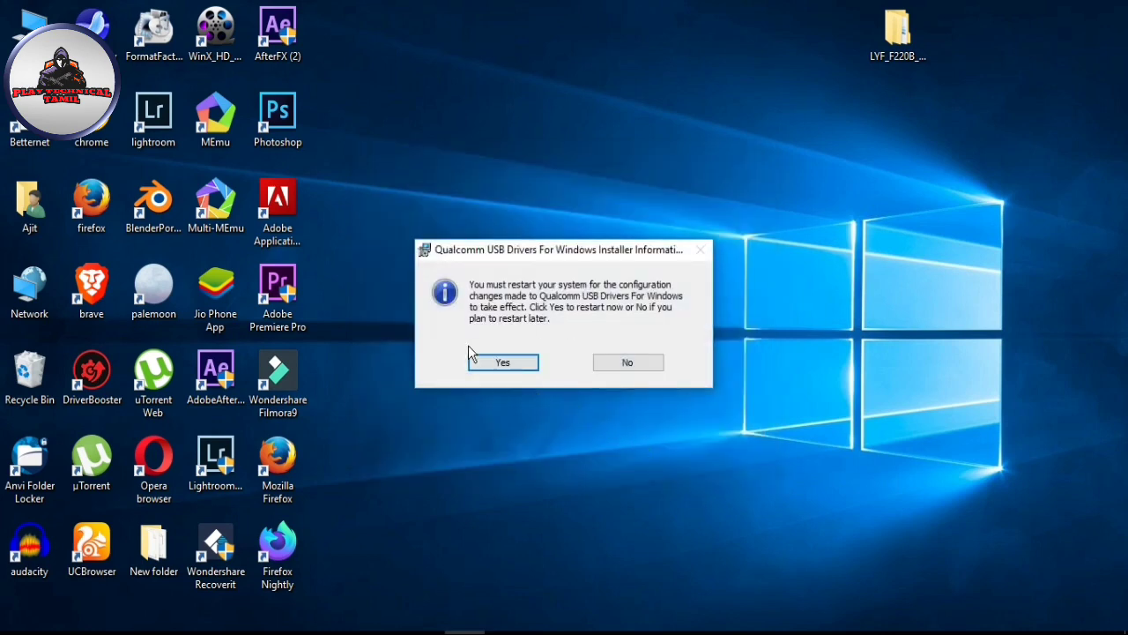
click(615, 367)
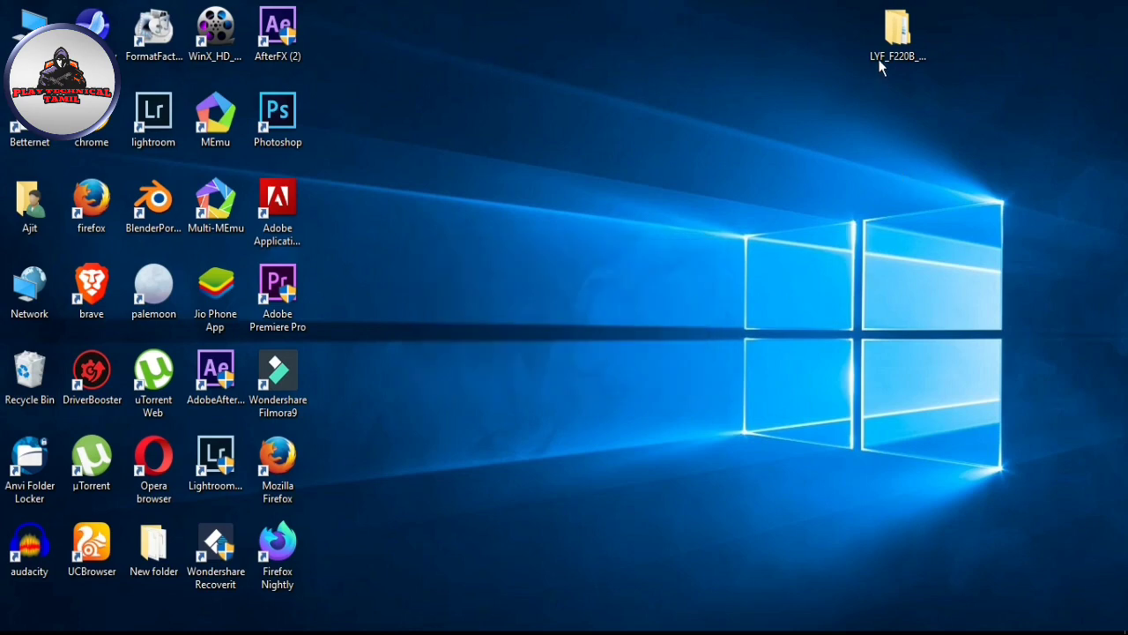
- Open the LYF_F220B_OMNISD_2020 firmware folder inside LYF_F220B_OMNISD_2020_FILE to examine the firmware files
double_click(903, 42)
double_click(907, 50)
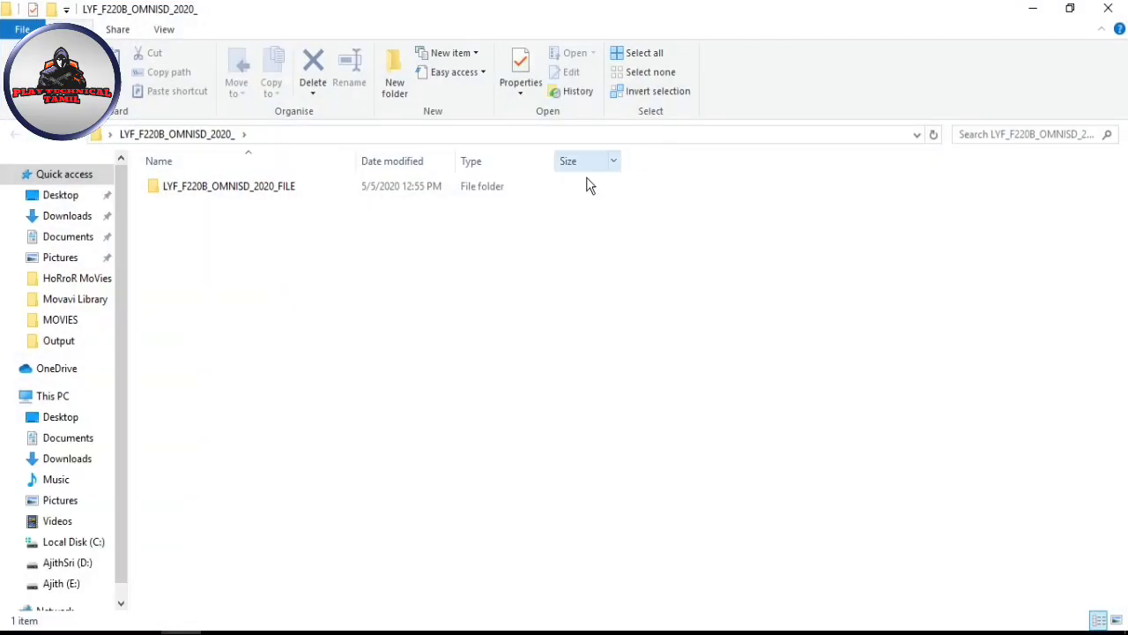
double_click(436, 189)
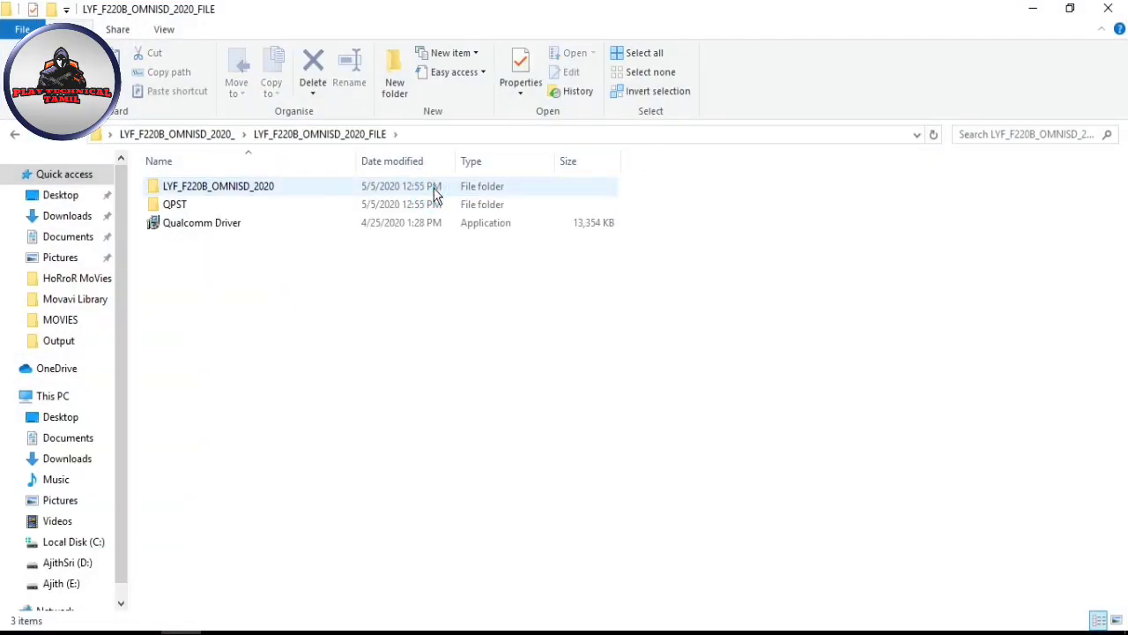
double_click(430, 190)
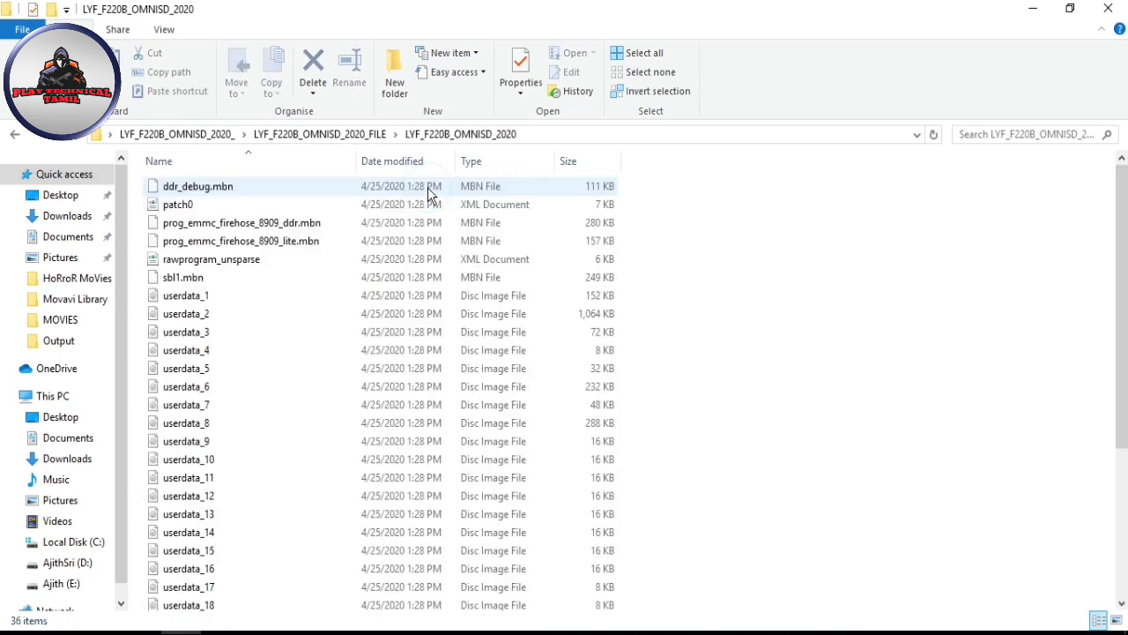
- Go back to LYF_F220B_OMNISD_2020_FILE and launch QFIL from the bin folder of QPST
click(346, 131)
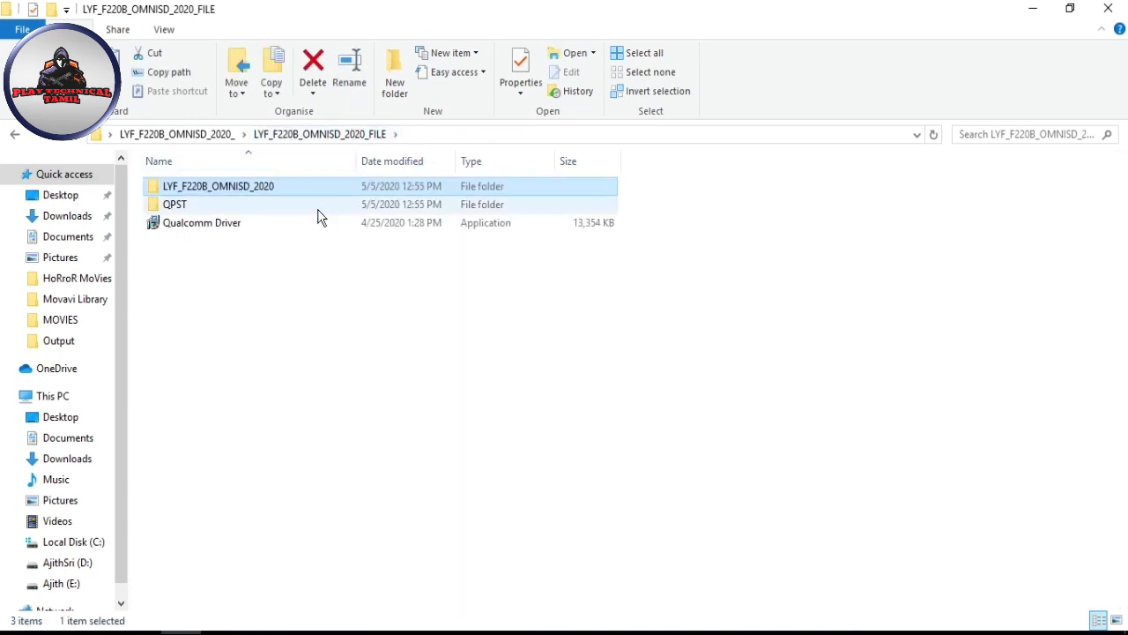
click(317, 209)
double_click(317, 209)
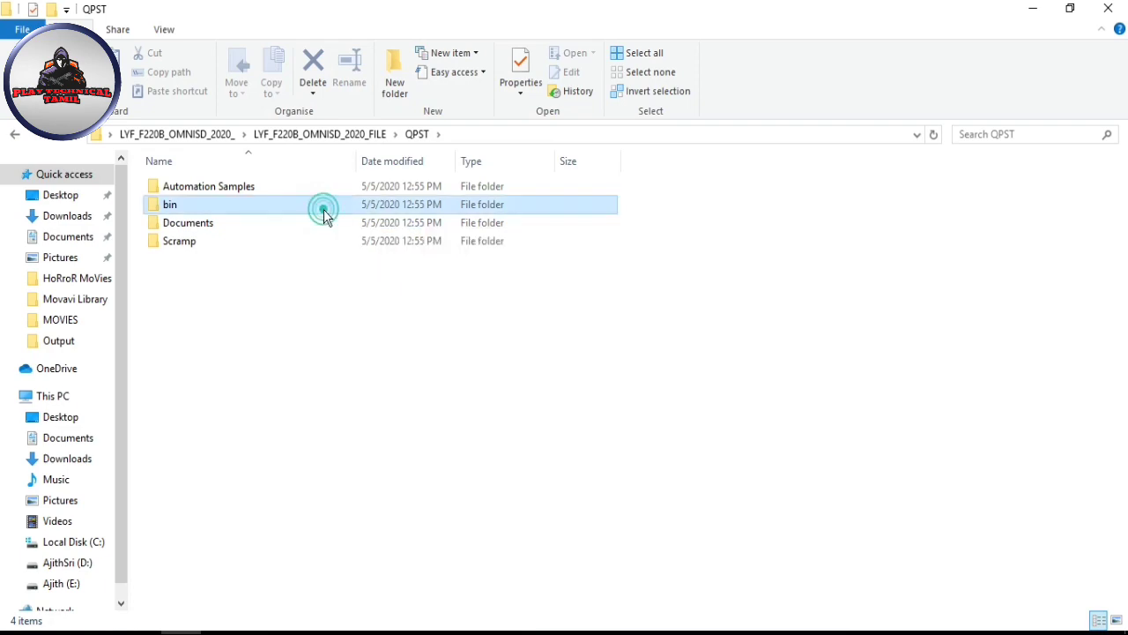
double_click(324, 209)
scroll(323, 302, down, 5)
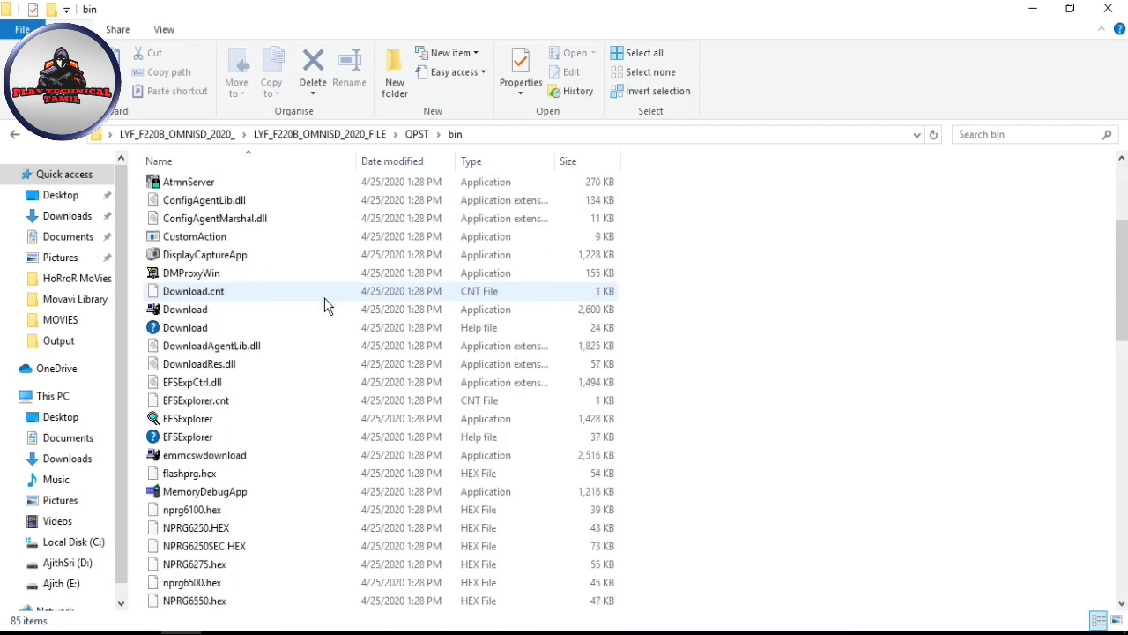
scroll(323, 302, down, 9)
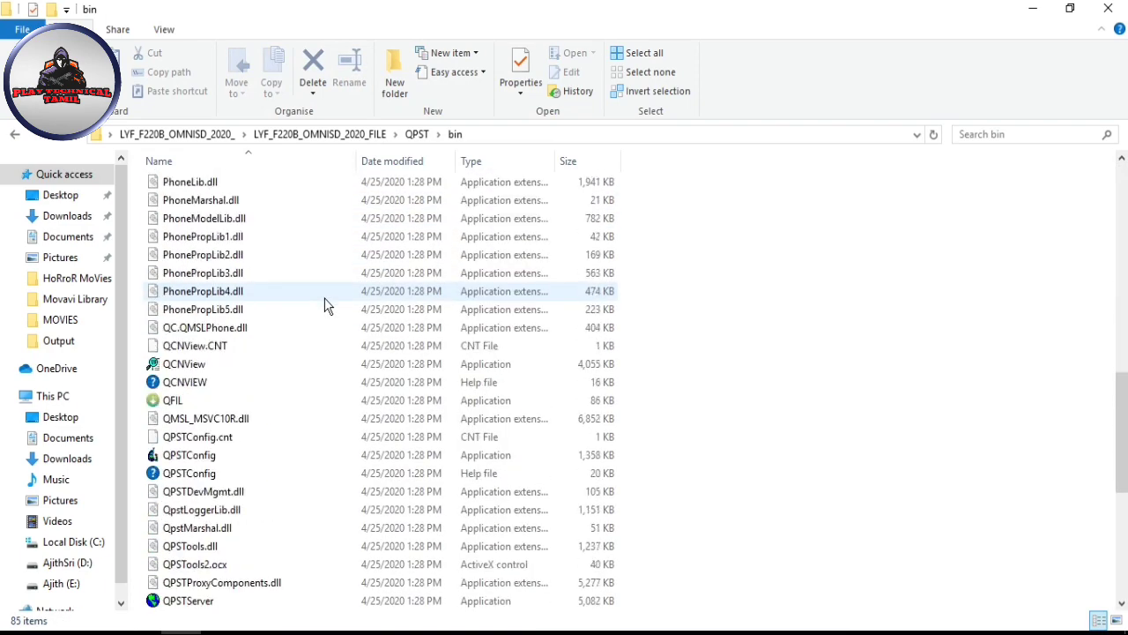
click(187, 401)
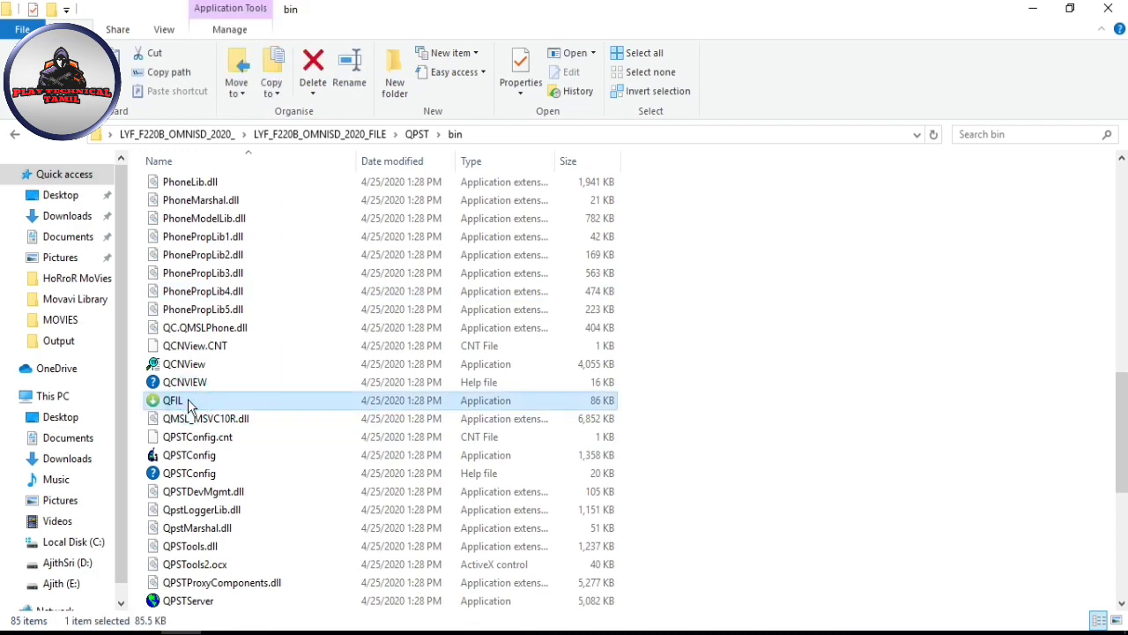
double_click(184, 404)
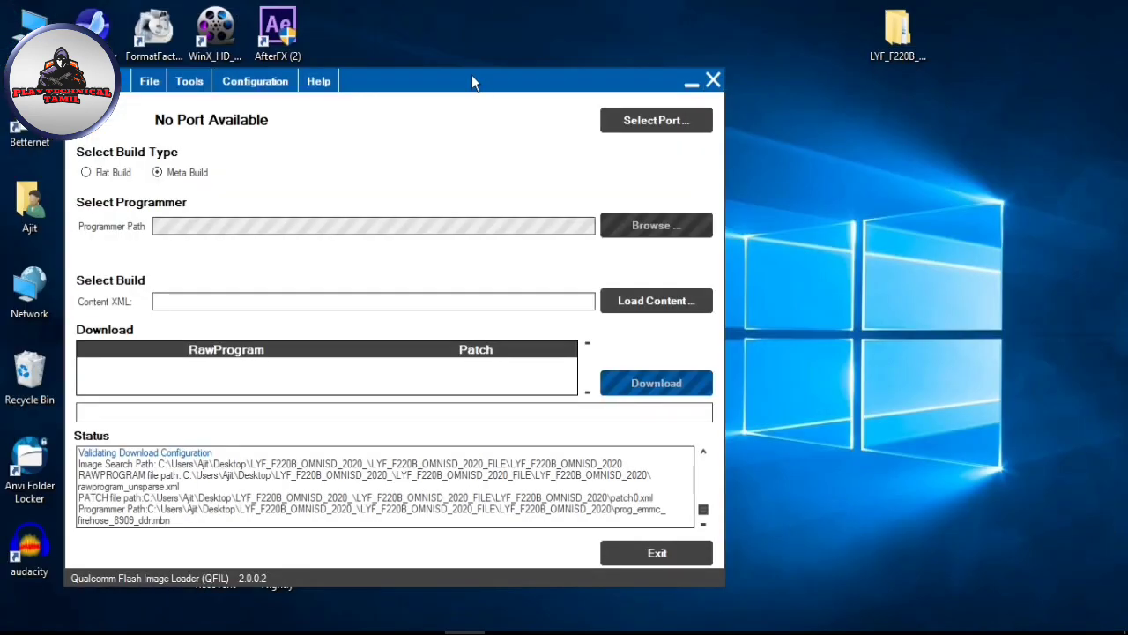
- Set the build type to Flat Build and load prog_emmc_firehose_8909_ddr.mbn from the LYF_F220B_OMNISD_2020 folder as programmer
drag(472, 75, 663, 64)
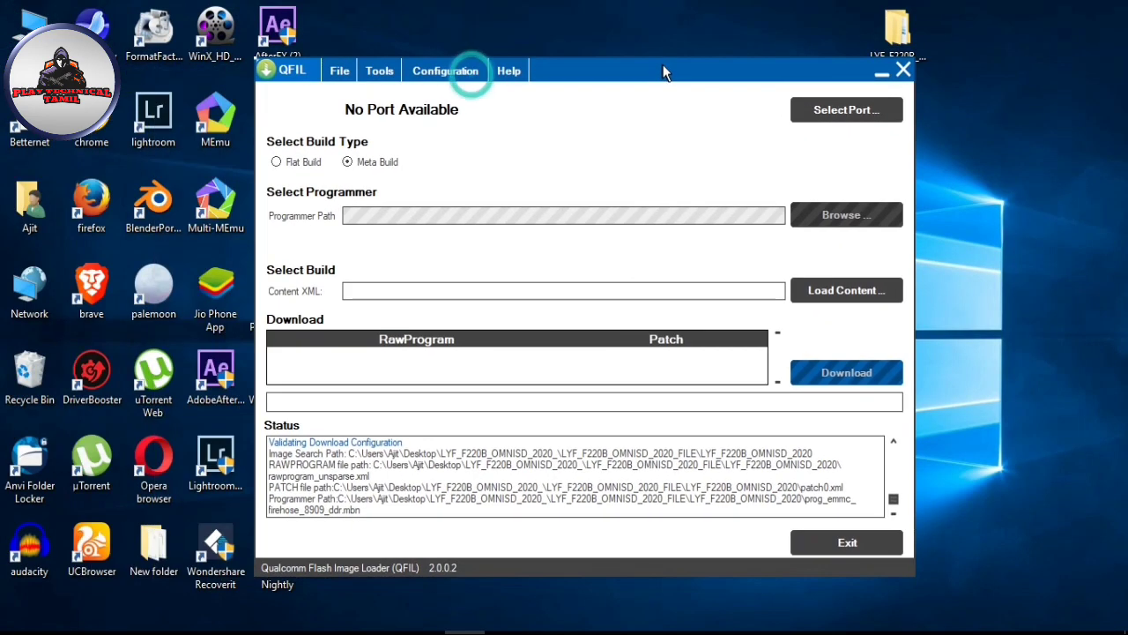
click(323, 166)
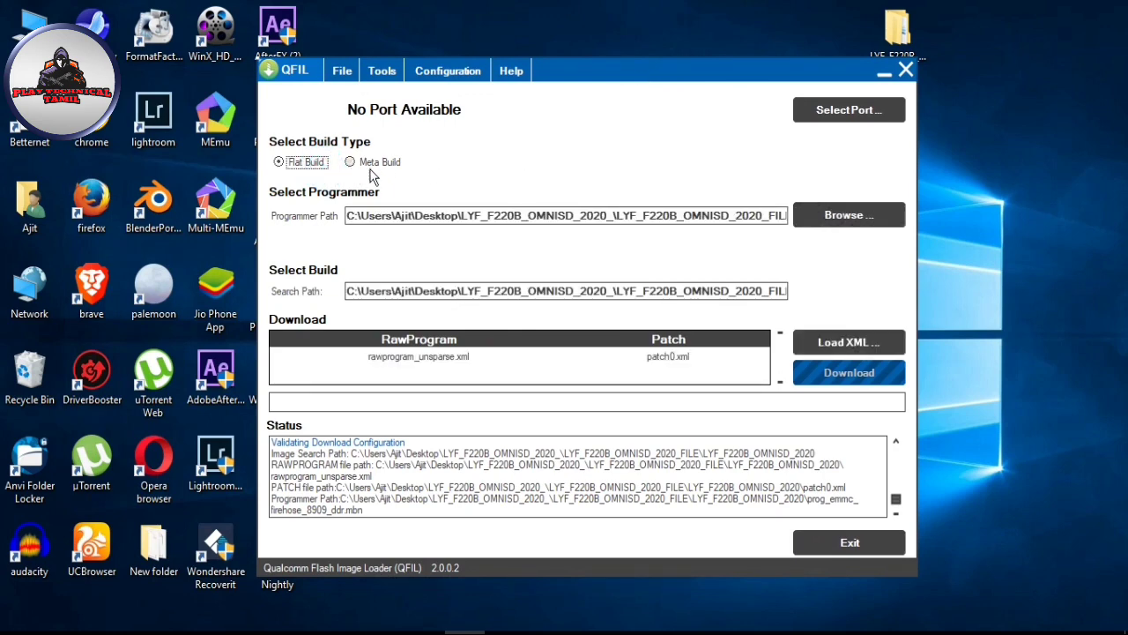
click(811, 220)
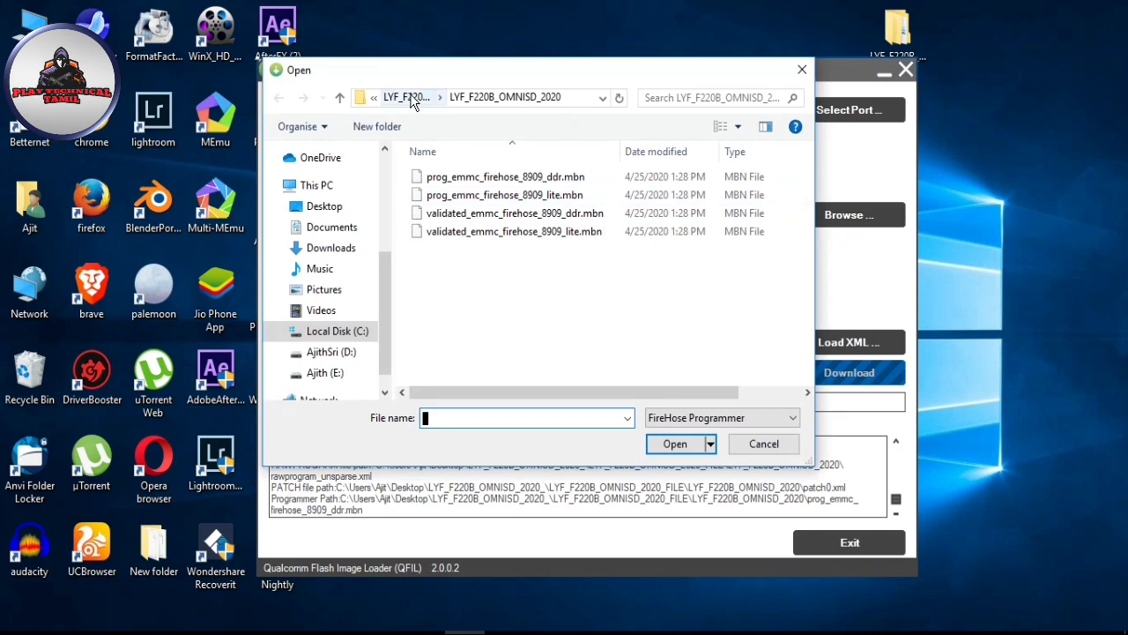
click(348, 205)
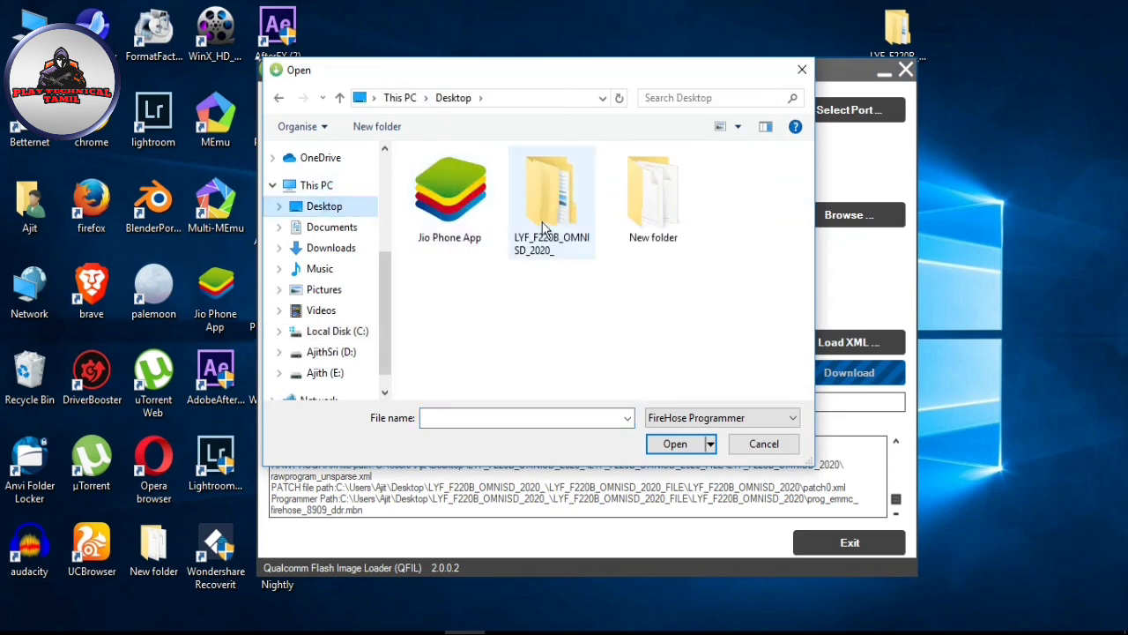
double_click(541, 227)
double_click(494, 177)
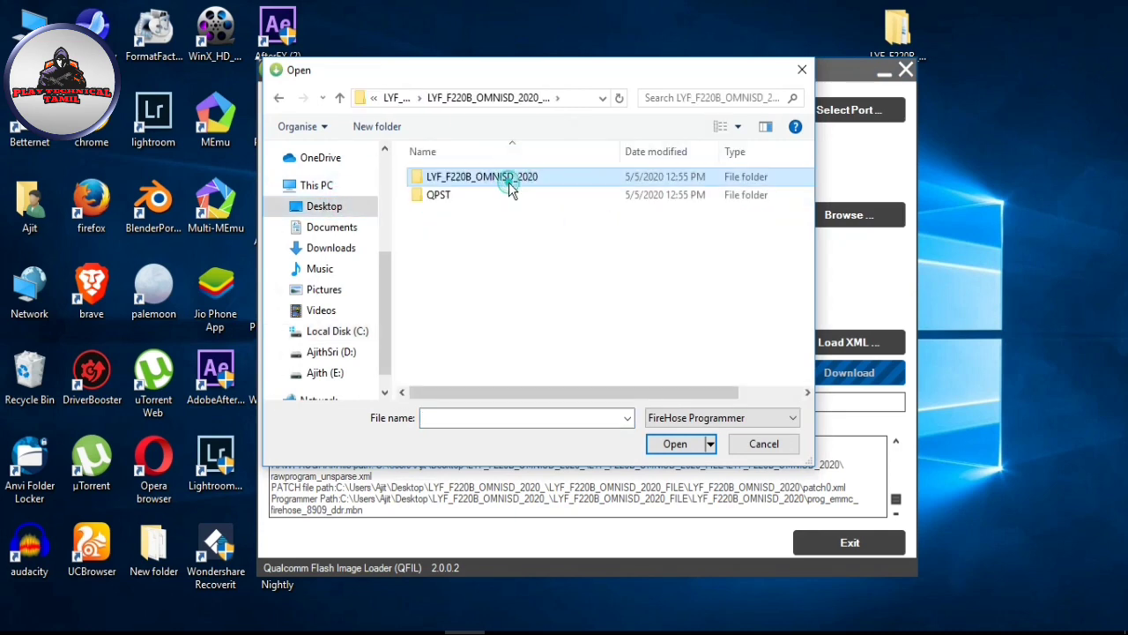
double_click(507, 176)
click(508, 179)
click(696, 446)
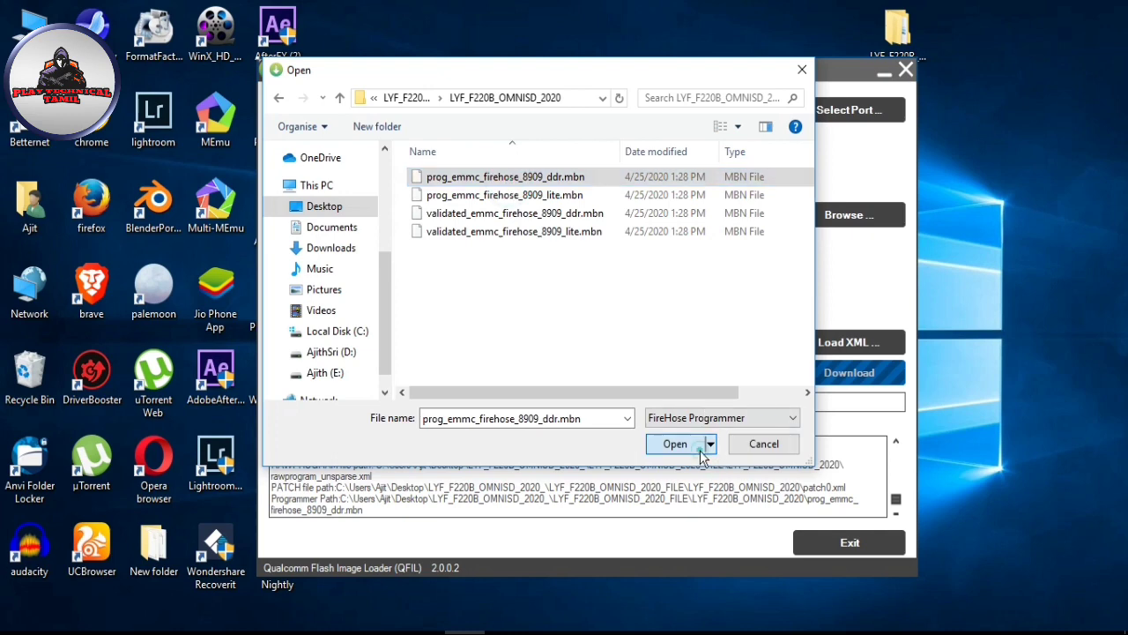
- Load rawprogram_unsparse as the RawProgram file and patch0 as the patch file
click(829, 344)
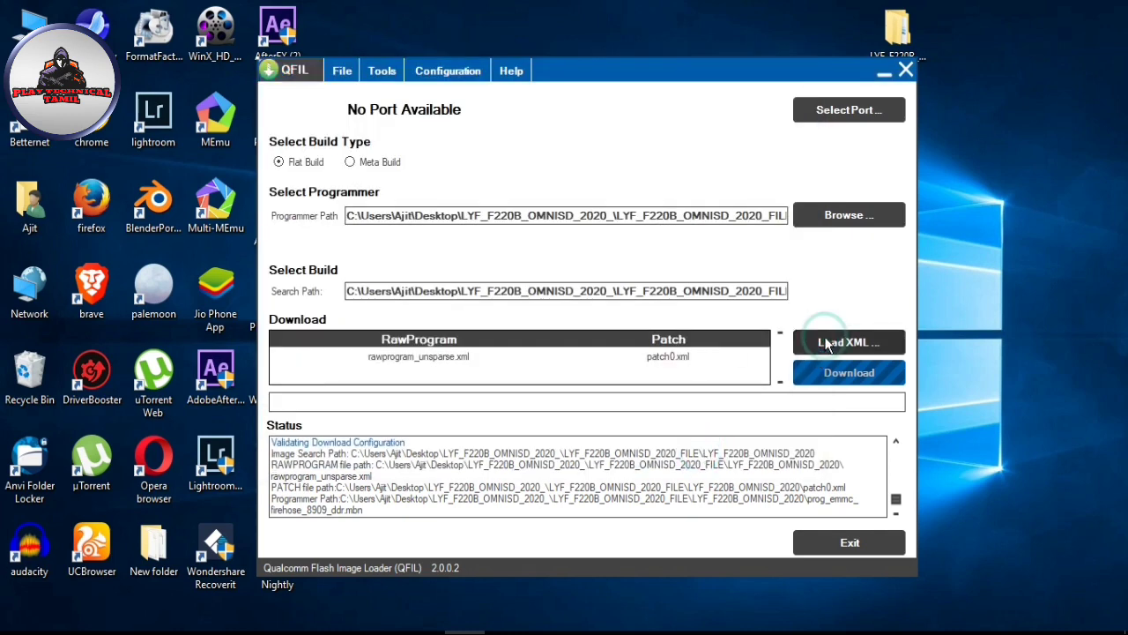
click(656, 176)
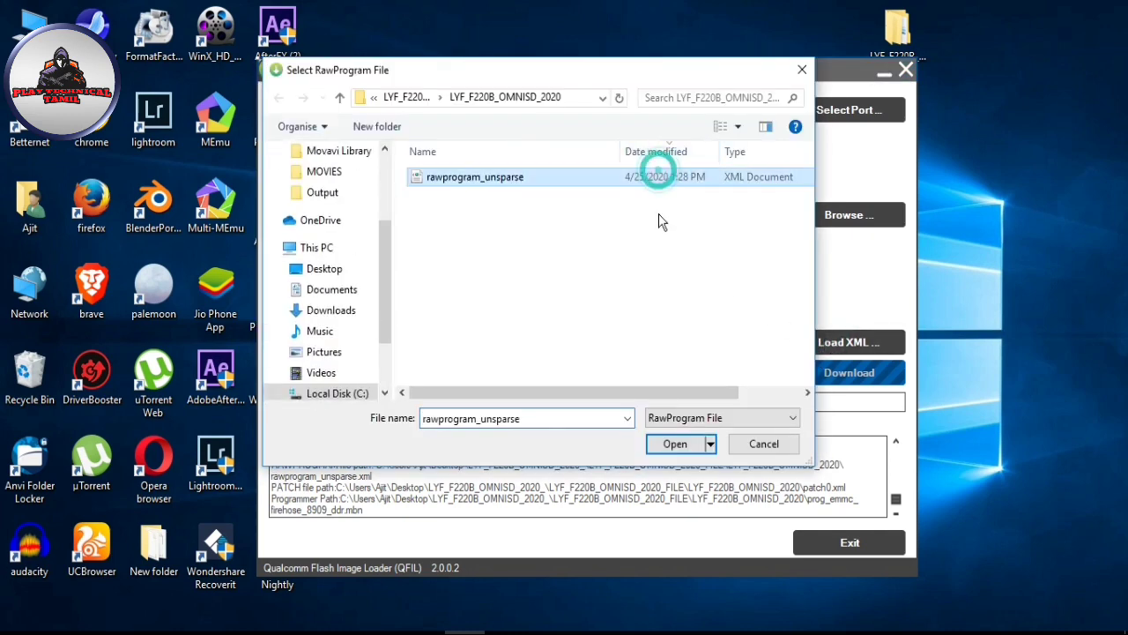
click(674, 445)
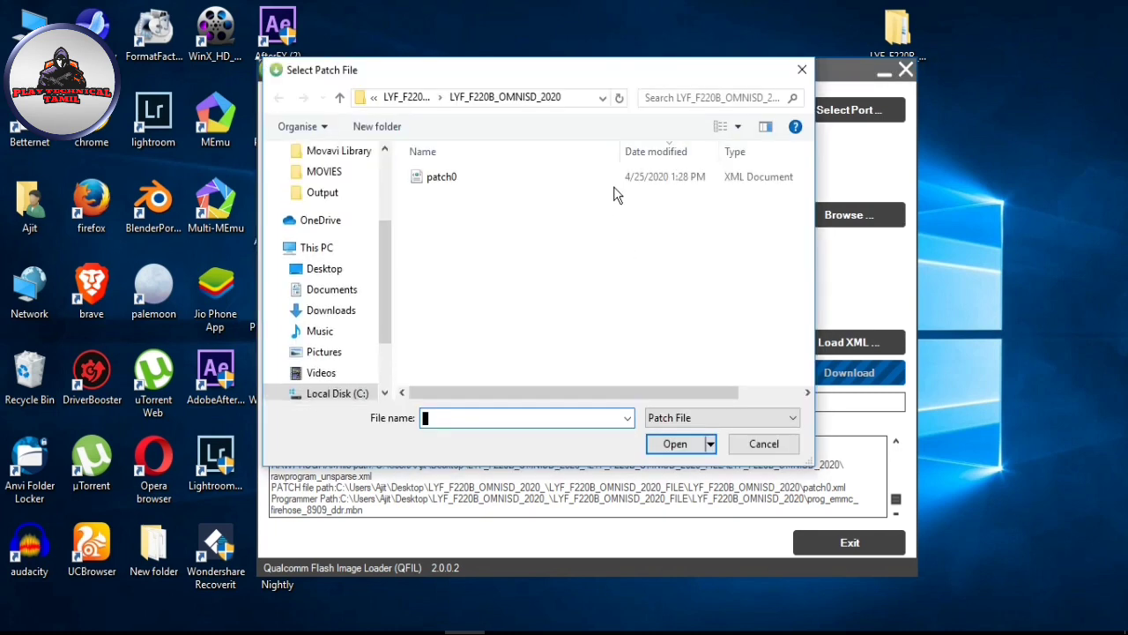
click(613, 180)
click(675, 444)
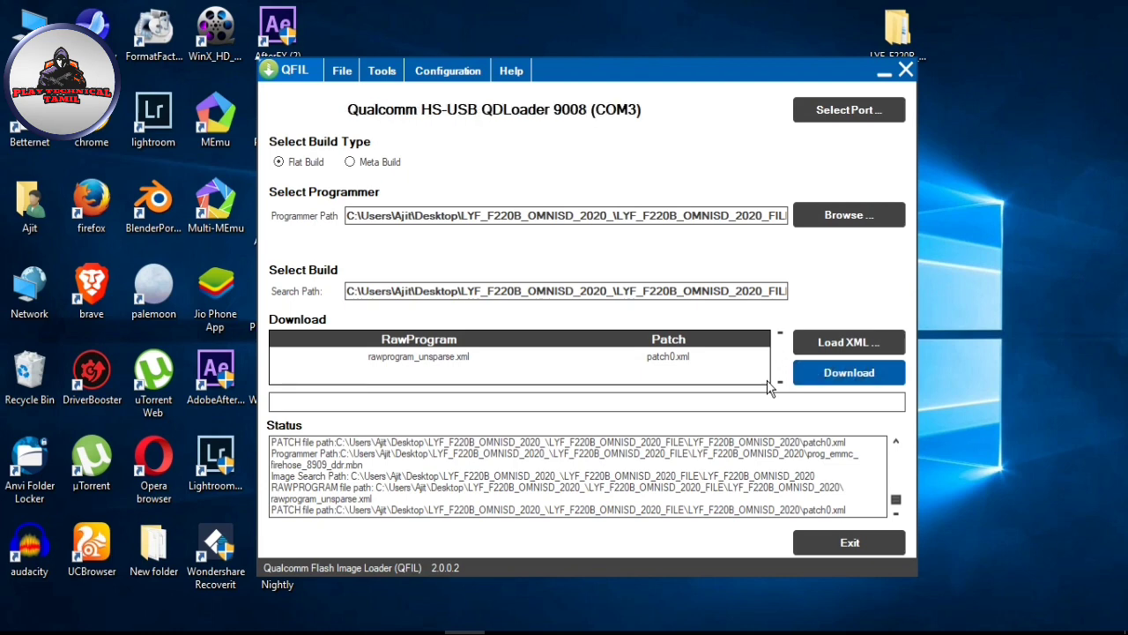
- Try to download the build through the Qualcomm HS-USB QDLoader 9008 (COM3) port with Show Non Qualcomm Port enabled, and close QFIL
drag(674, 70, 756, 48)
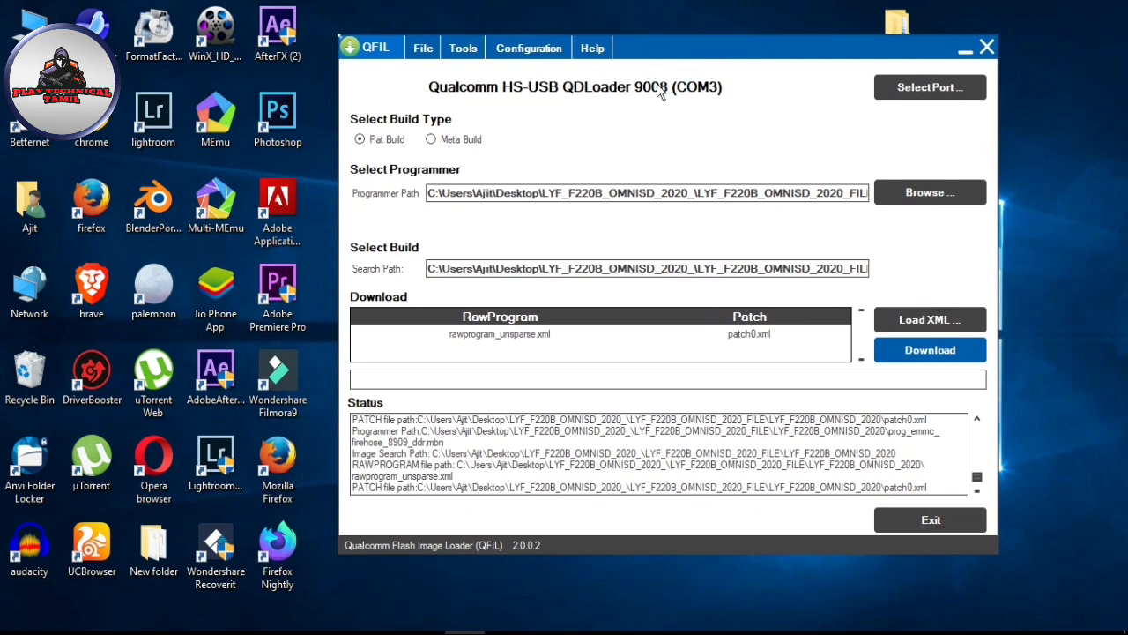
click(927, 87)
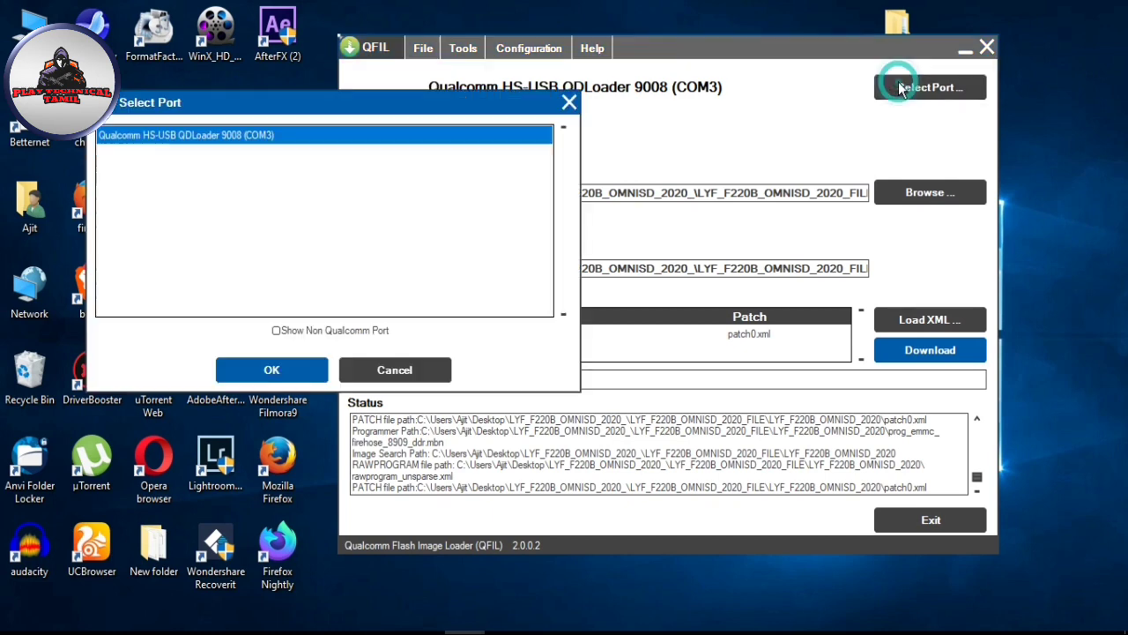
click(296, 328)
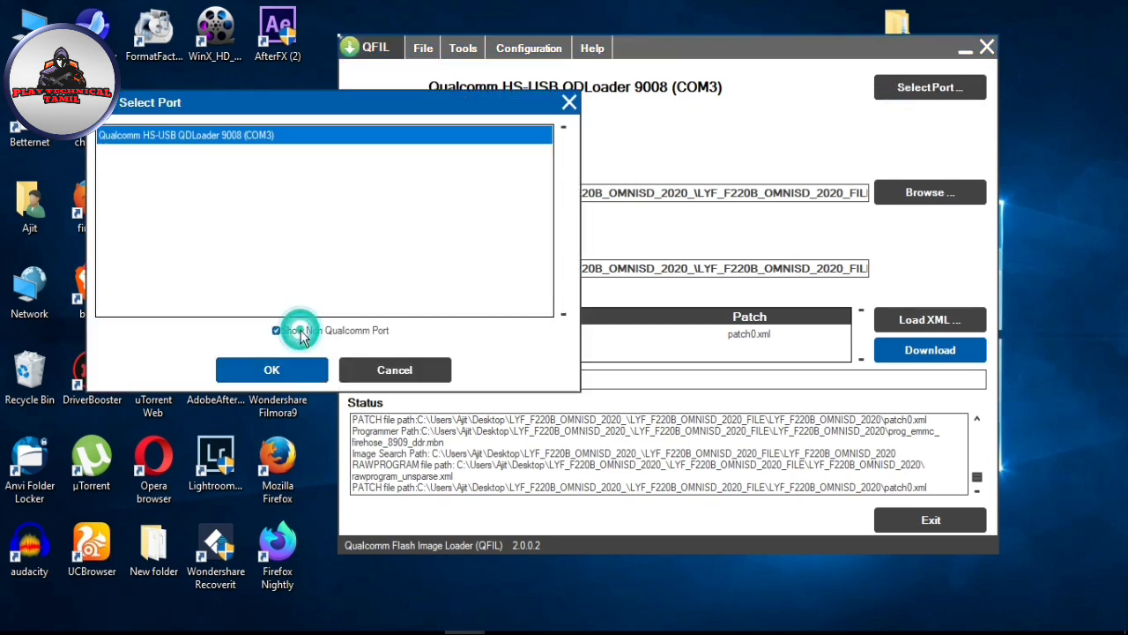
click(280, 368)
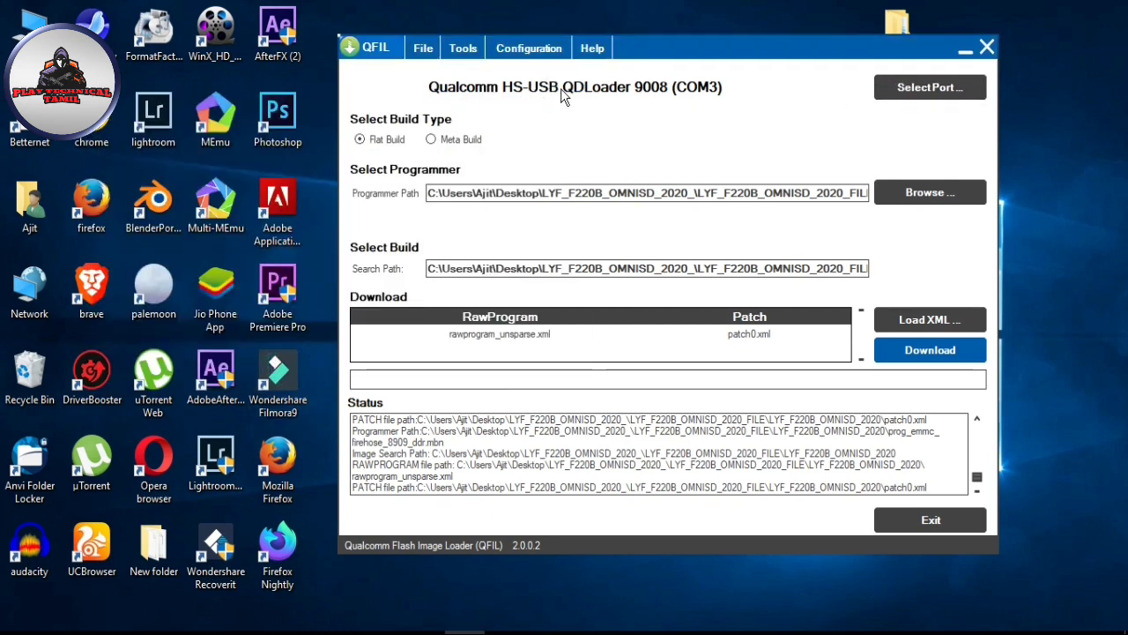
click(918, 347)
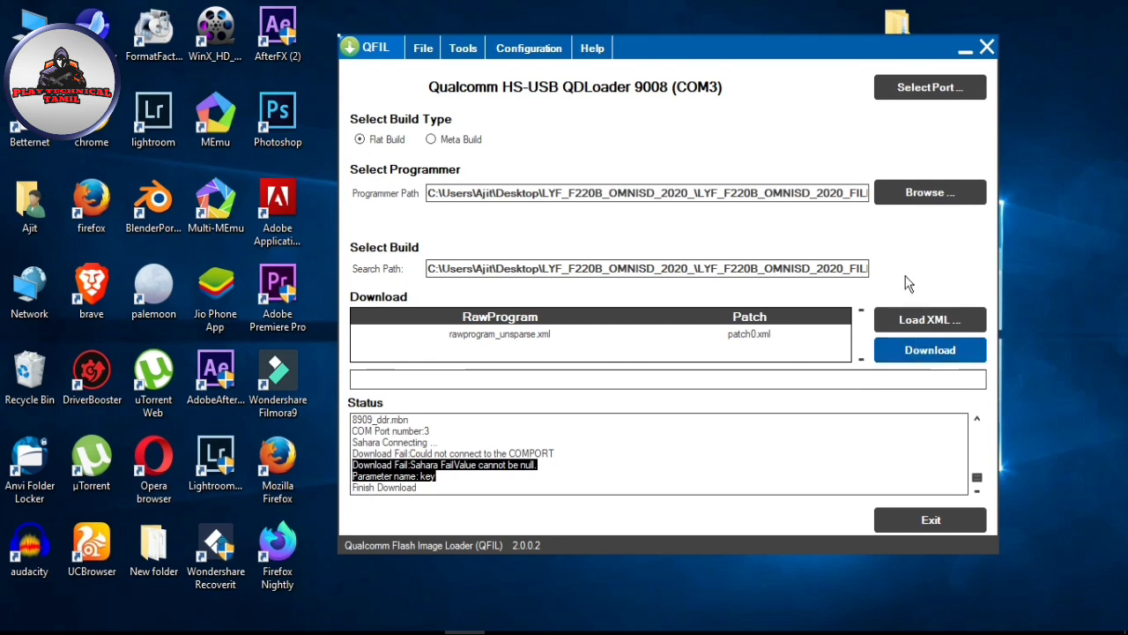
click(985, 49)
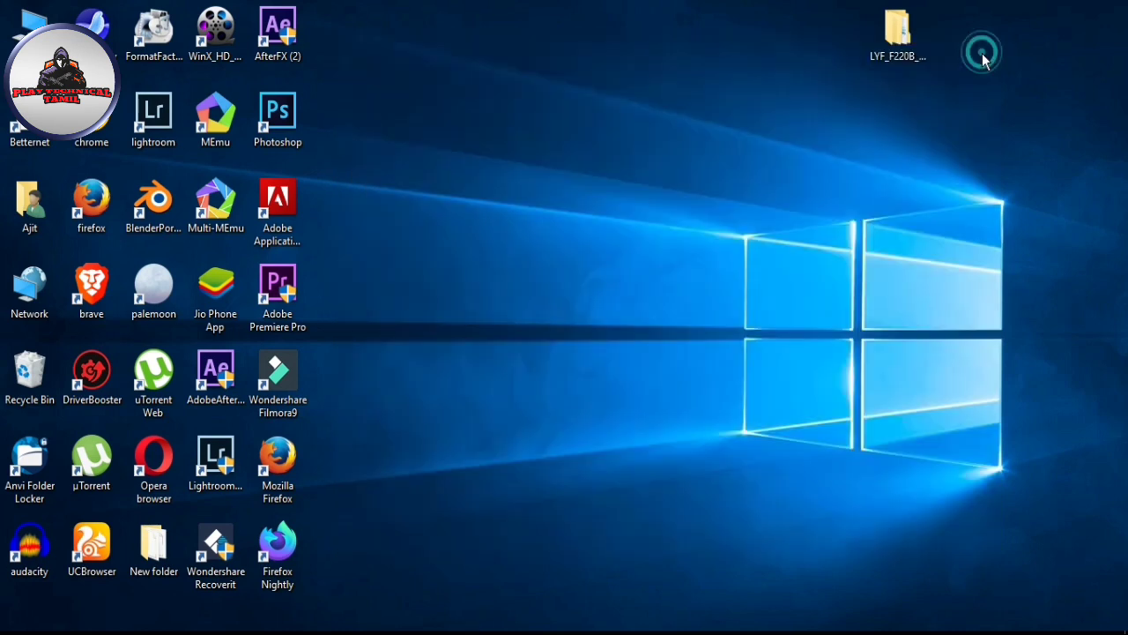
- Launch Megafone SW Download from the MegafoneSWDownload1.0 folder inside LYF_F220B_OMNISD_FILE_BY_T24_TIME
click(19, 633)
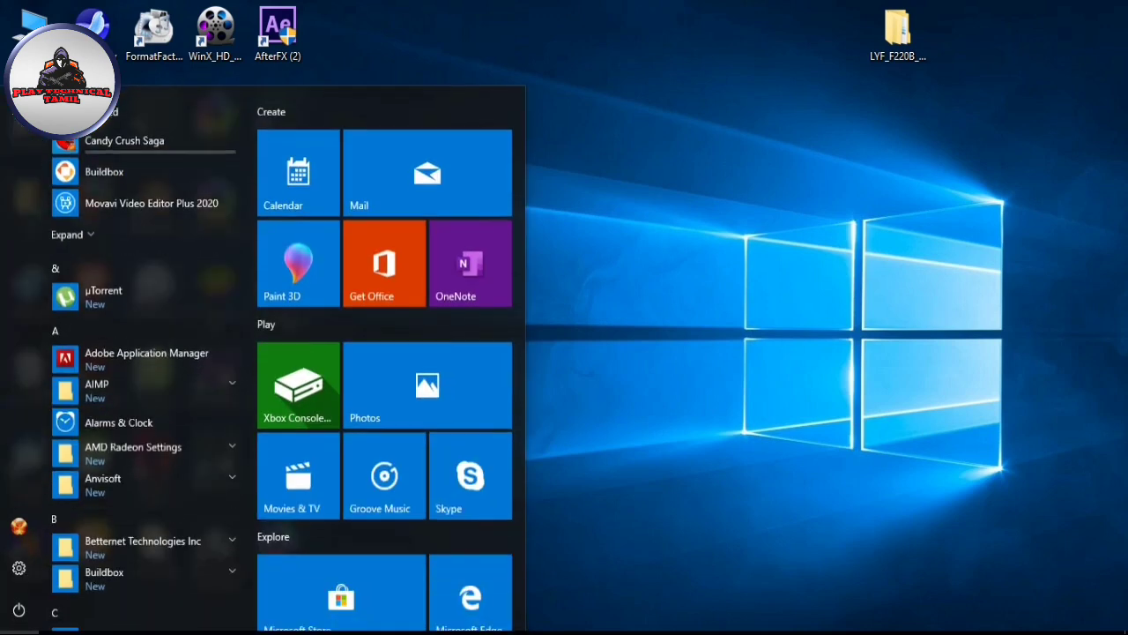
click(750, 197)
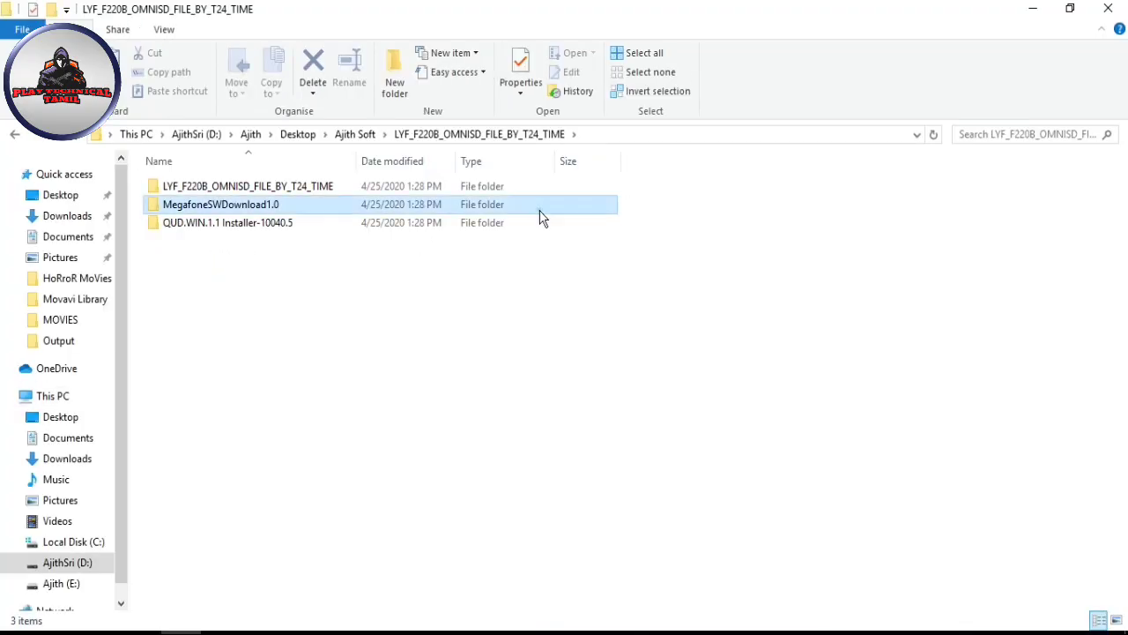
double_click(540, 212)
double_click(541, 211)
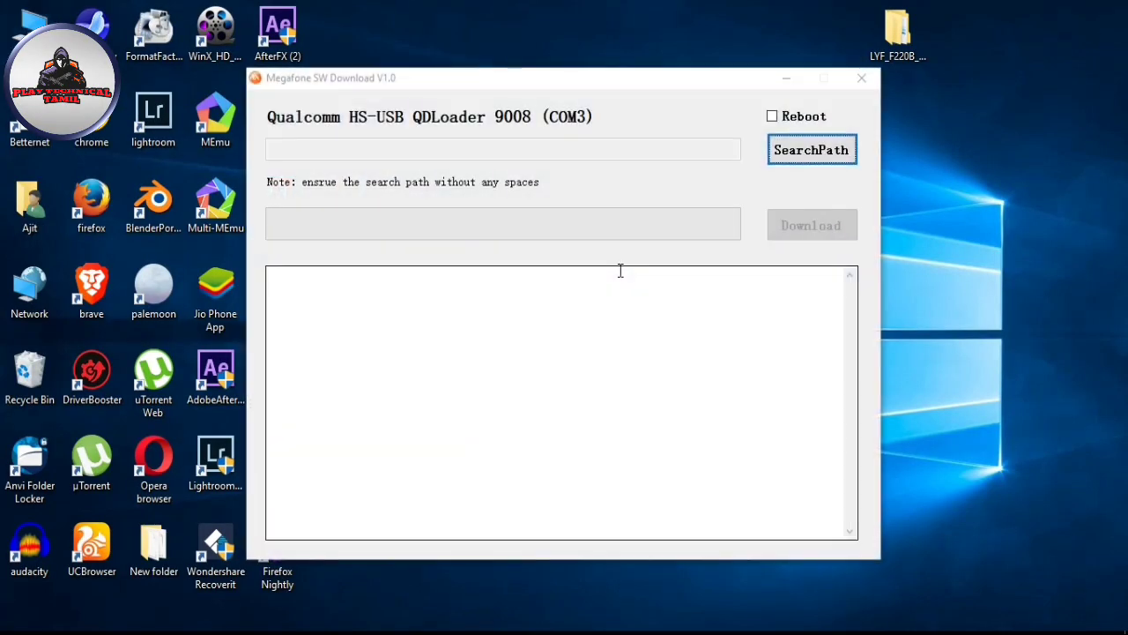
- Set the search path to prog_emmc_firehose_8909_ddr.mbn in the desktop's LYF_F220B_OMNISD_2020 folder and try to download the firmware
drag(642, 84, 714, 84)
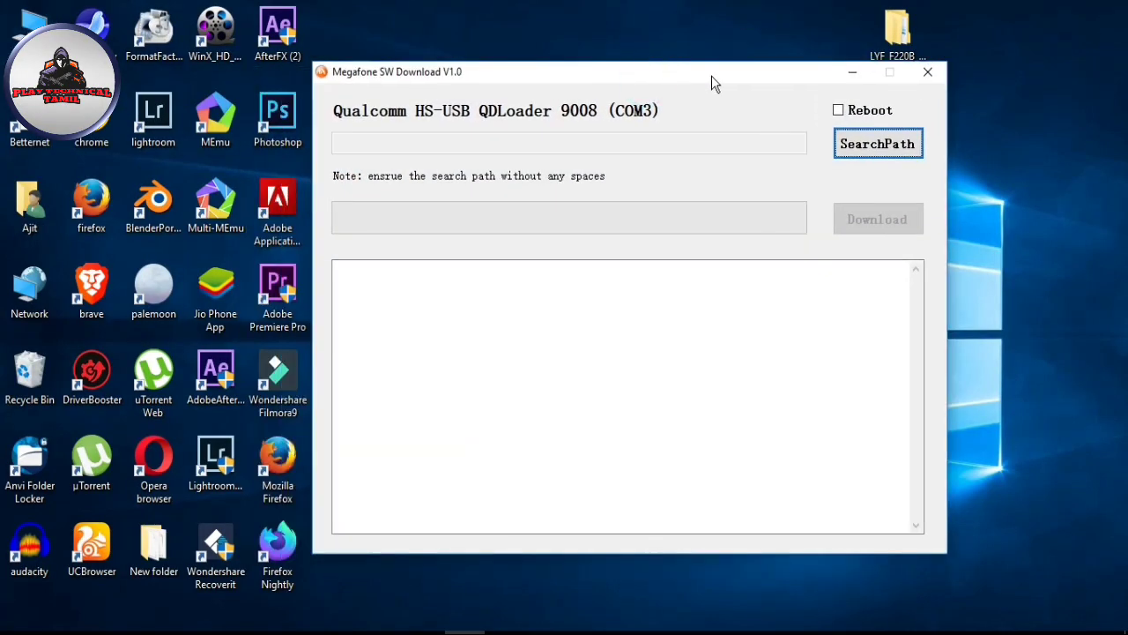
click(869, 144)
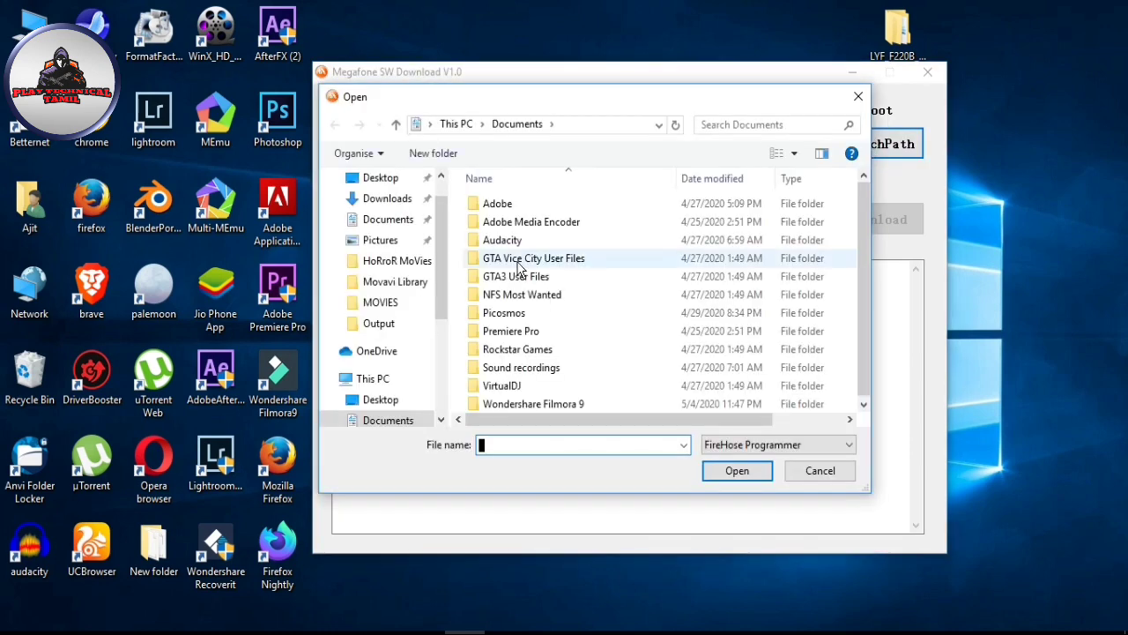
click(405, 181)
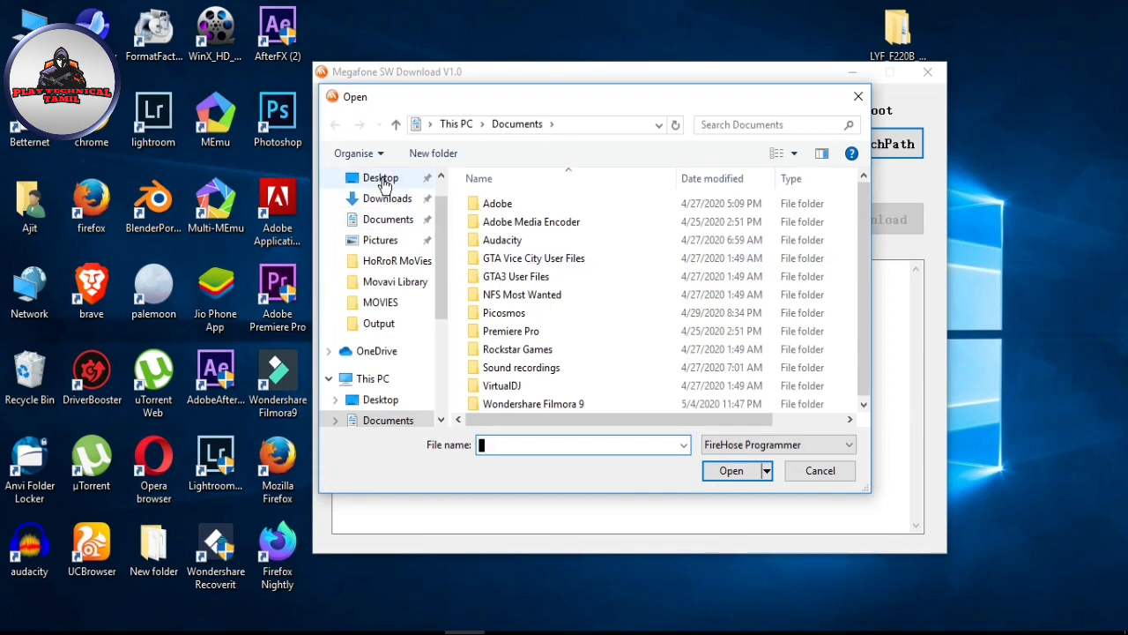
double_click(630, 228)
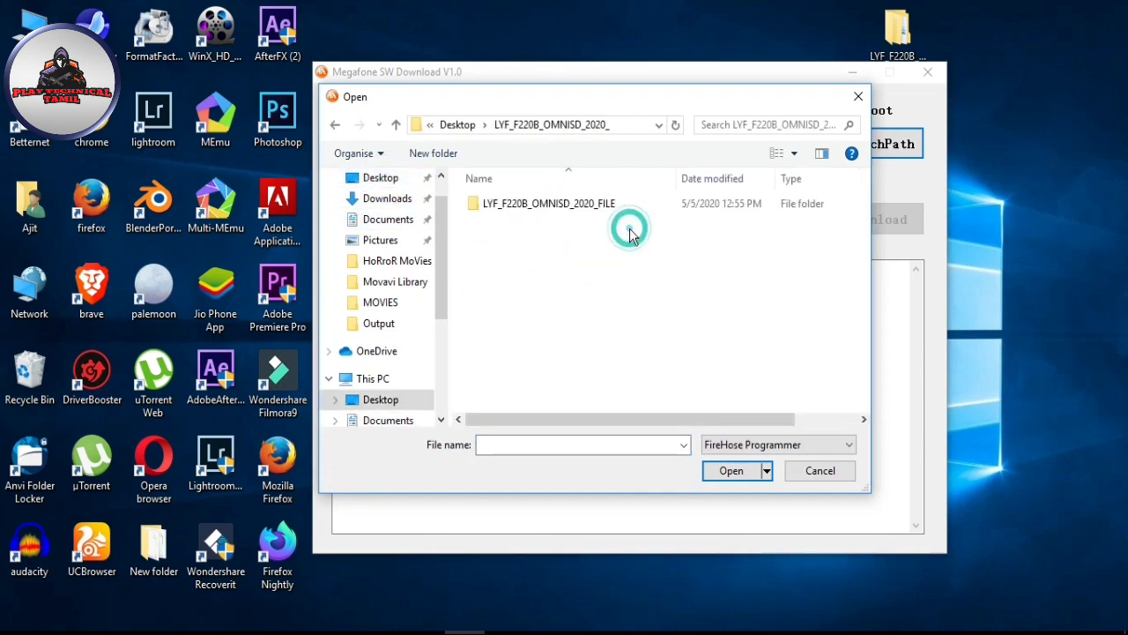
double_click(613, 203)
double_click(613, 203)
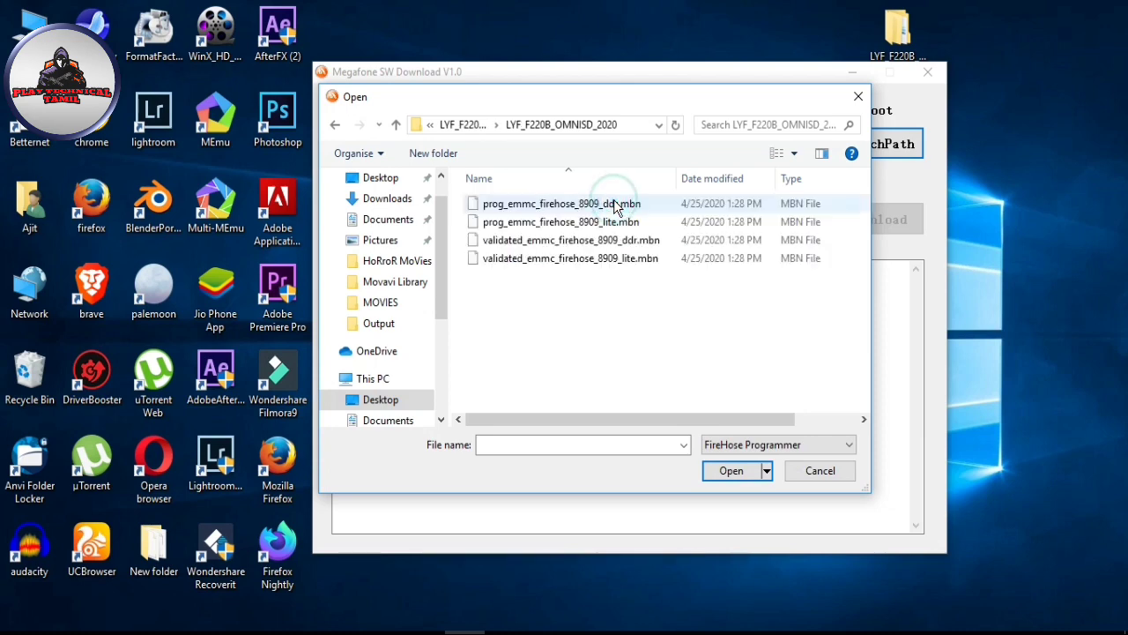
click(615, 203)
click(737, 473)
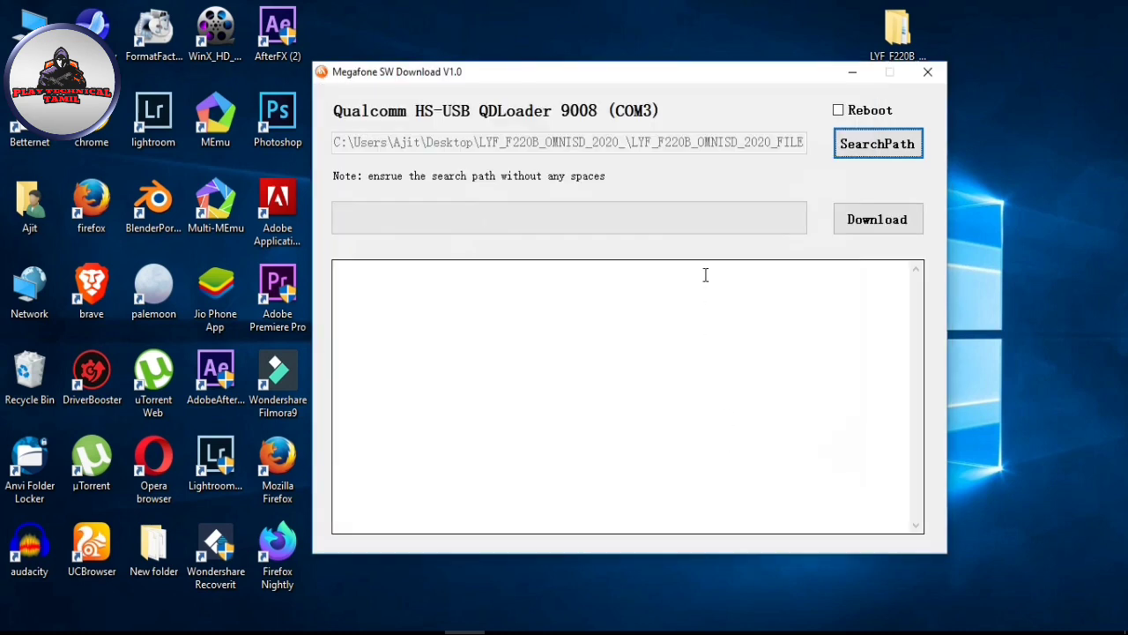
click(862, 221)
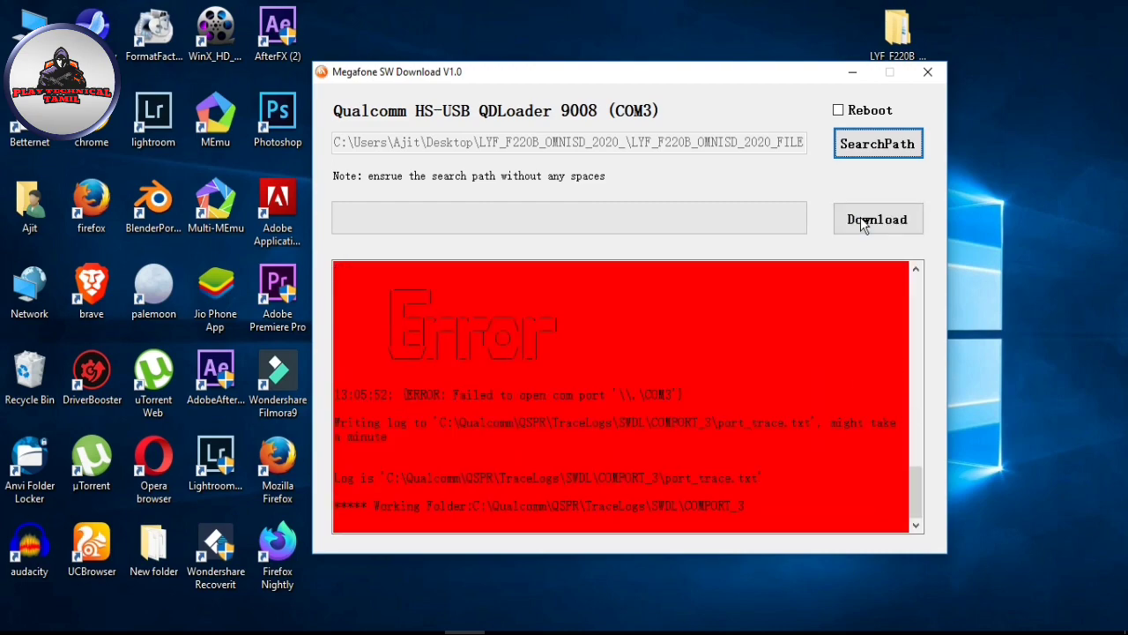
- Try the firmware download again with prog_emmc_firehose_8909_ddr.mbn reselected as the search path, and close Megafone SW Download
click(863, 223)
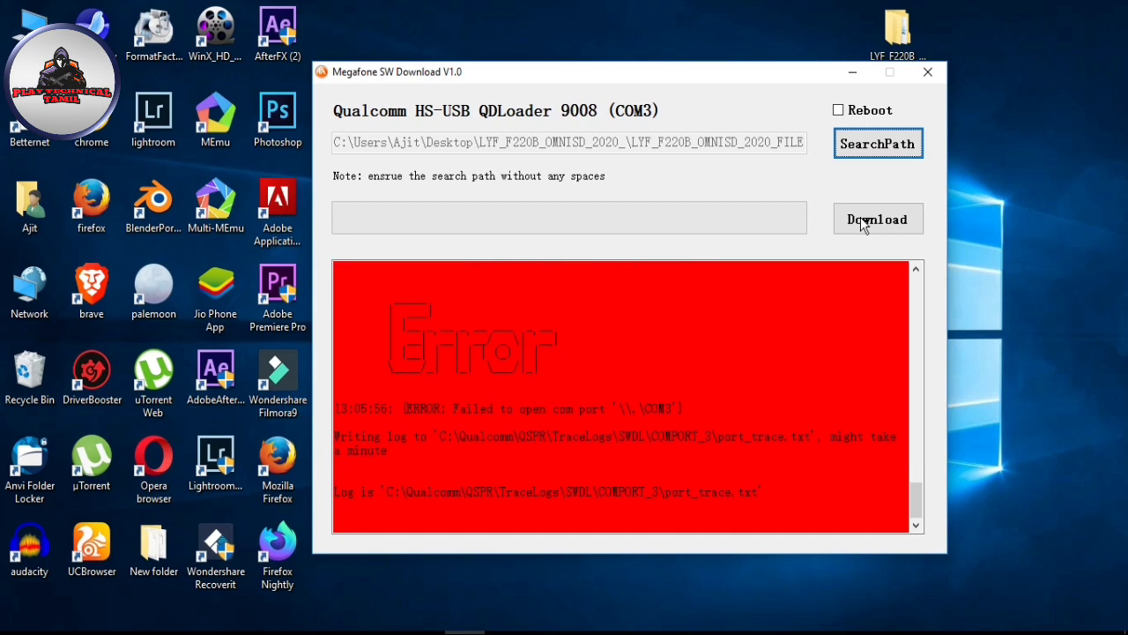
click(790, 298)
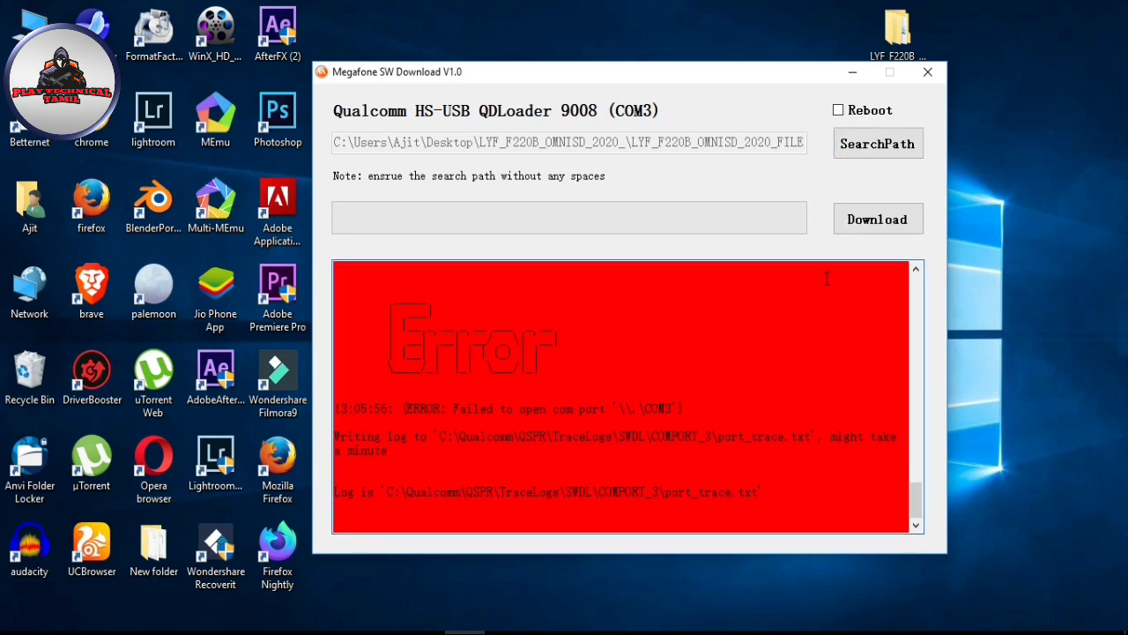
click(854, 154)
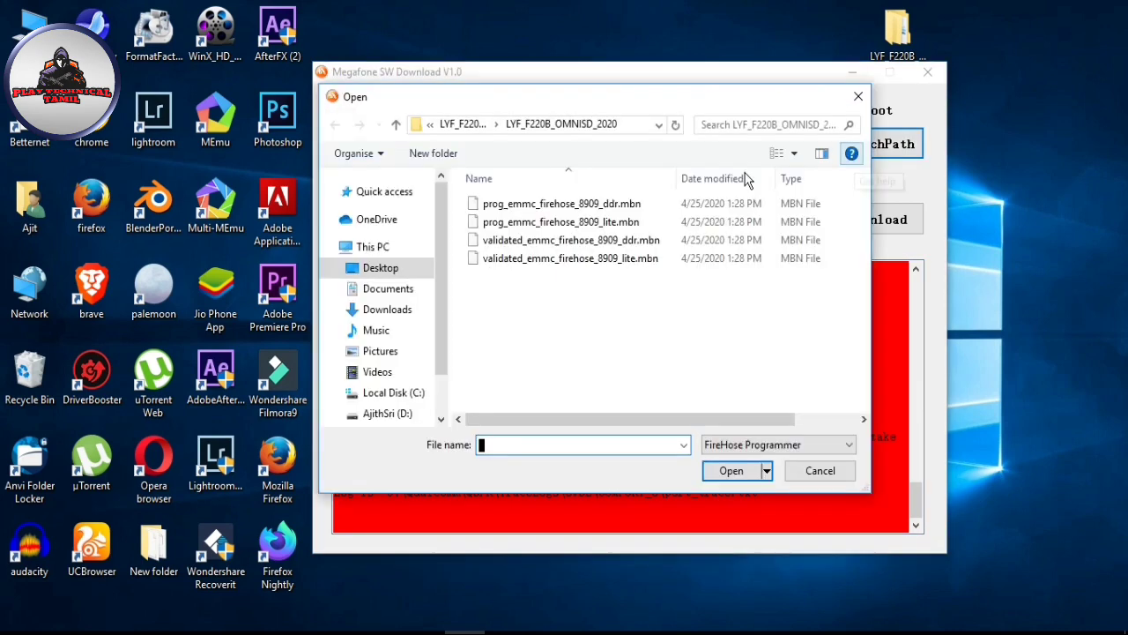
click(623, 204)
click(742, 472)
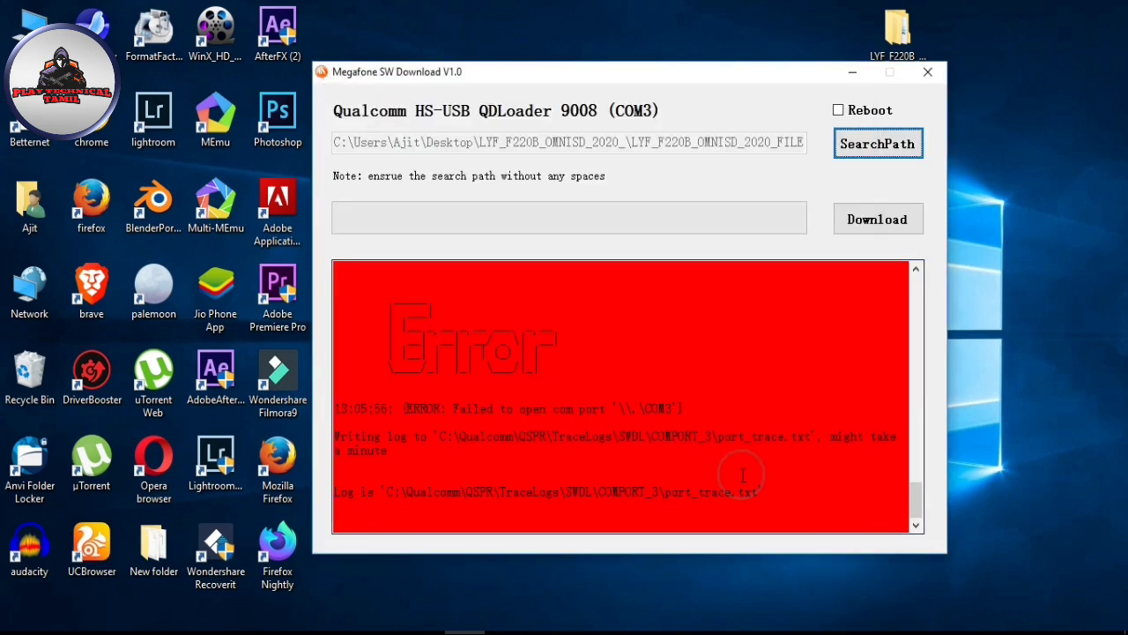
click(894, 225)
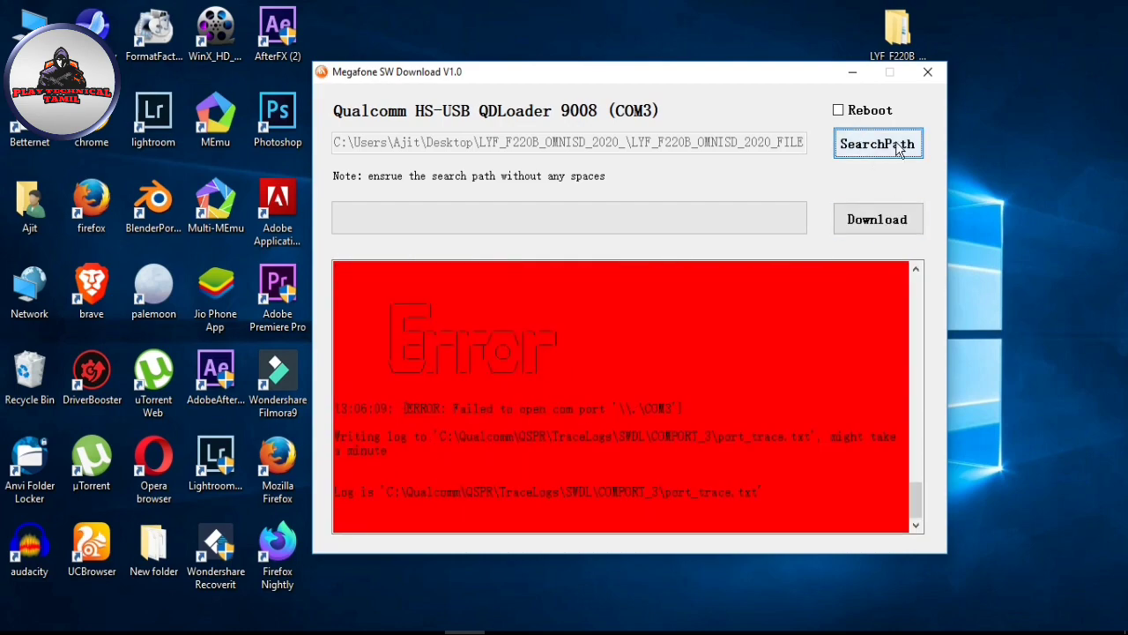
click(927, 72)
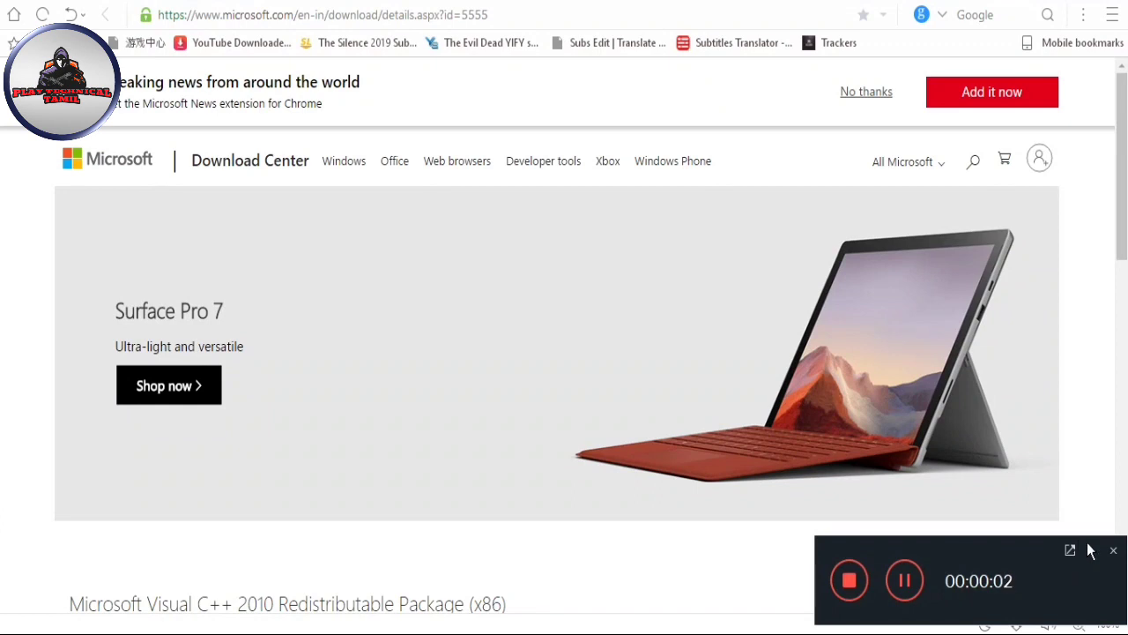
- In UC Browser, download vcredist_x86.exe from the Microsoft Visual C++ 2010 Redistributable Package (x86) page in English to the desktop
scroll(705, 415, down, 3)
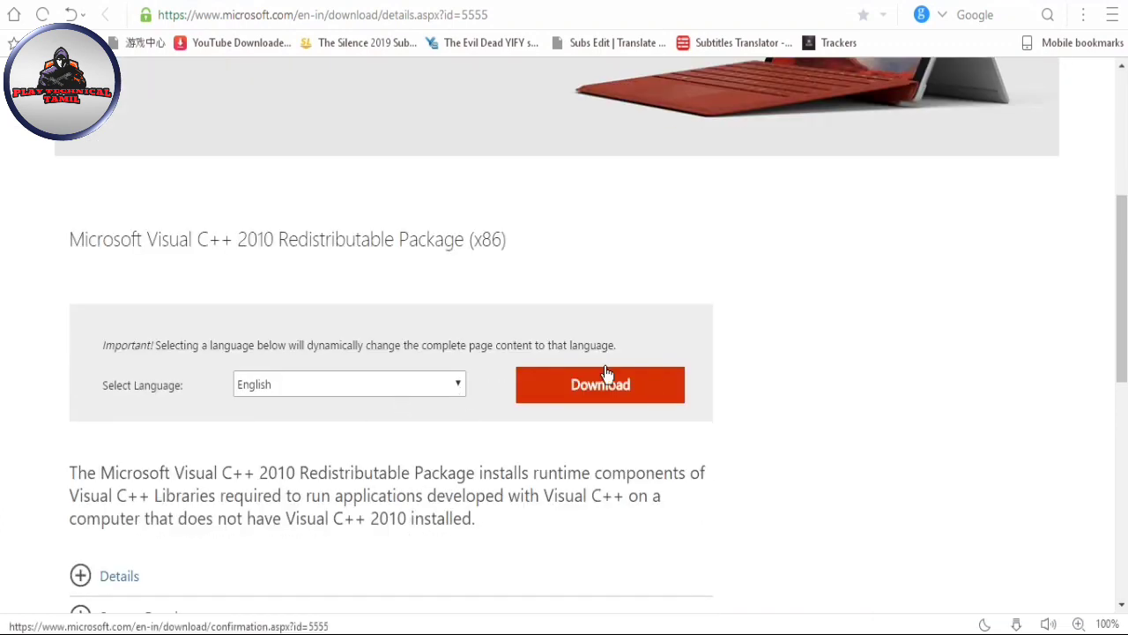
scroll(592, 383, down, 7)
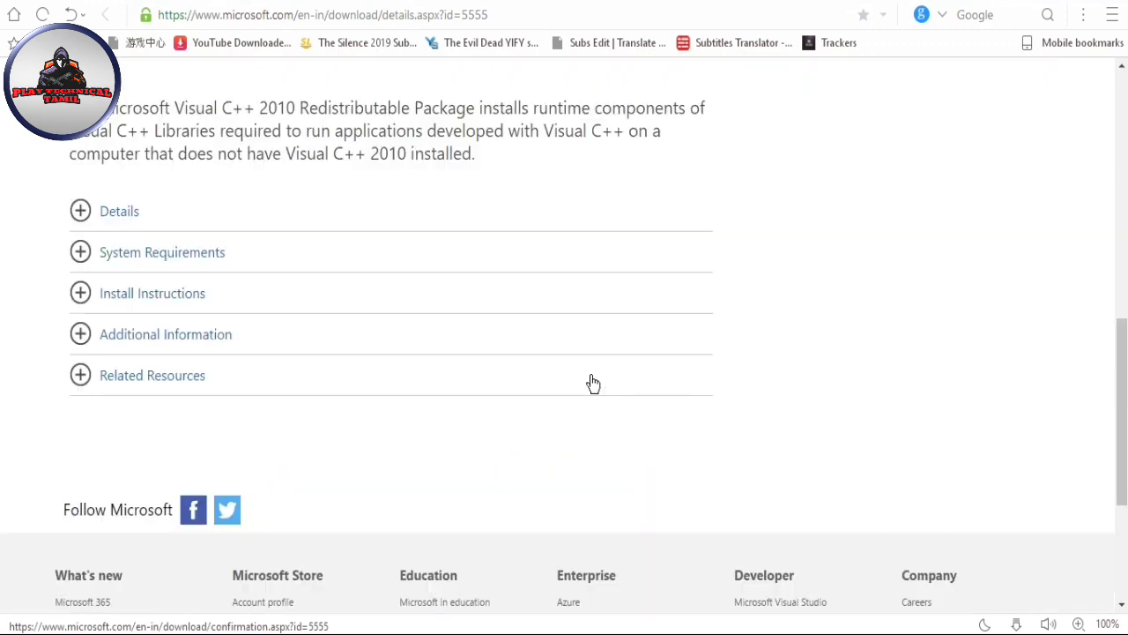
scroll(592, 382, up, 7)
click(592, 393)
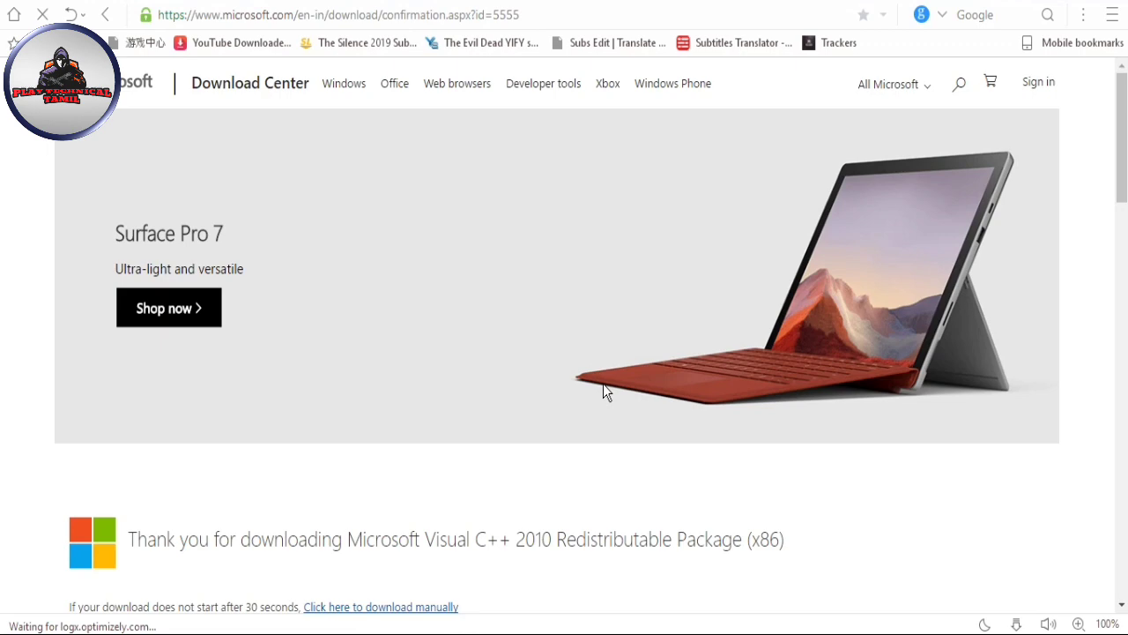
scroll(588, 282, down, 4)
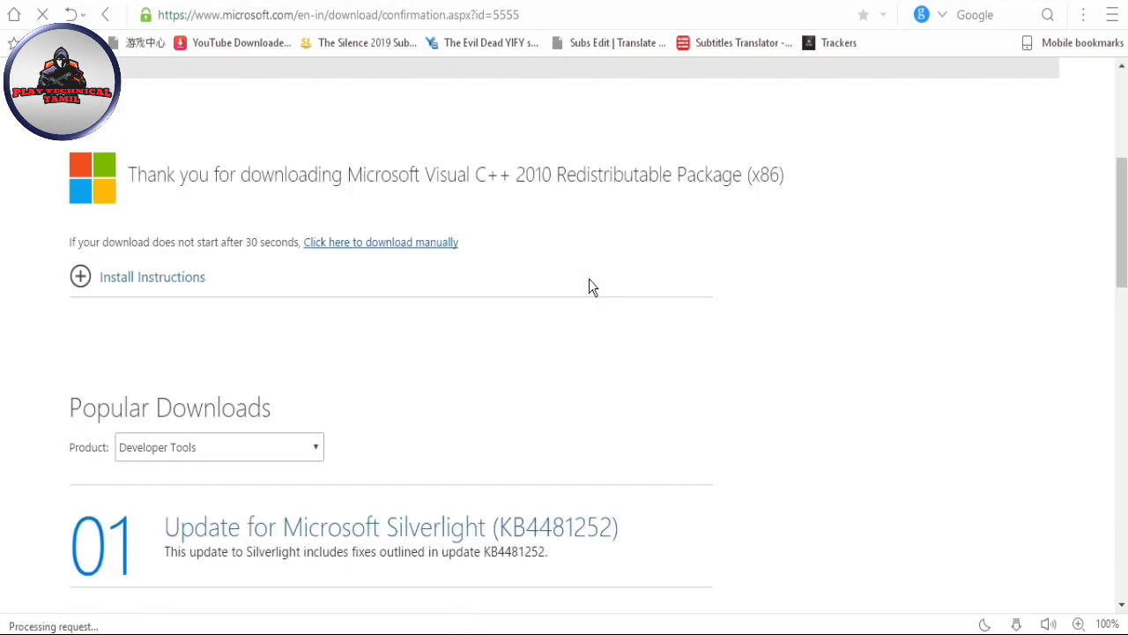
scroll(590, 280, down, 4)
scroll(589, 281, up, 7)
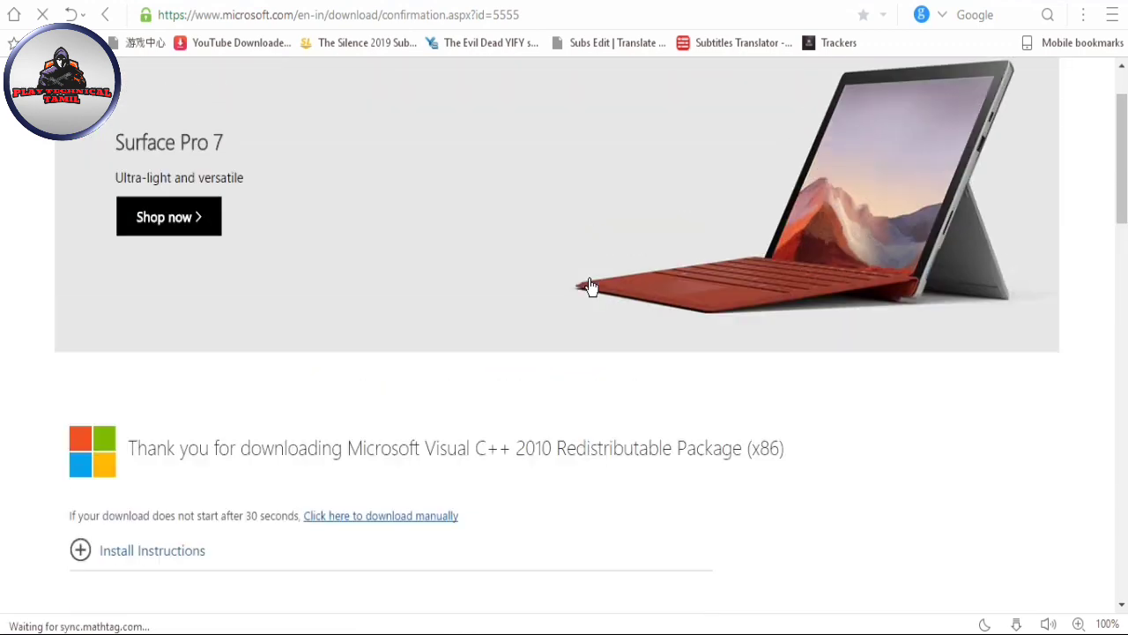
click(379, 519)
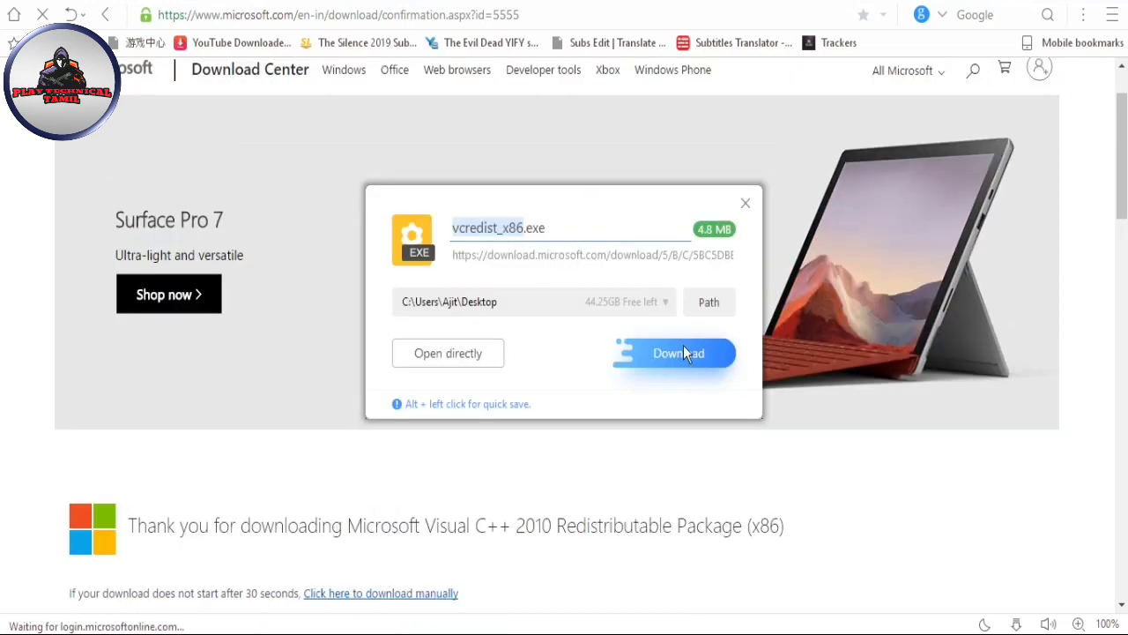
click(670, 353)
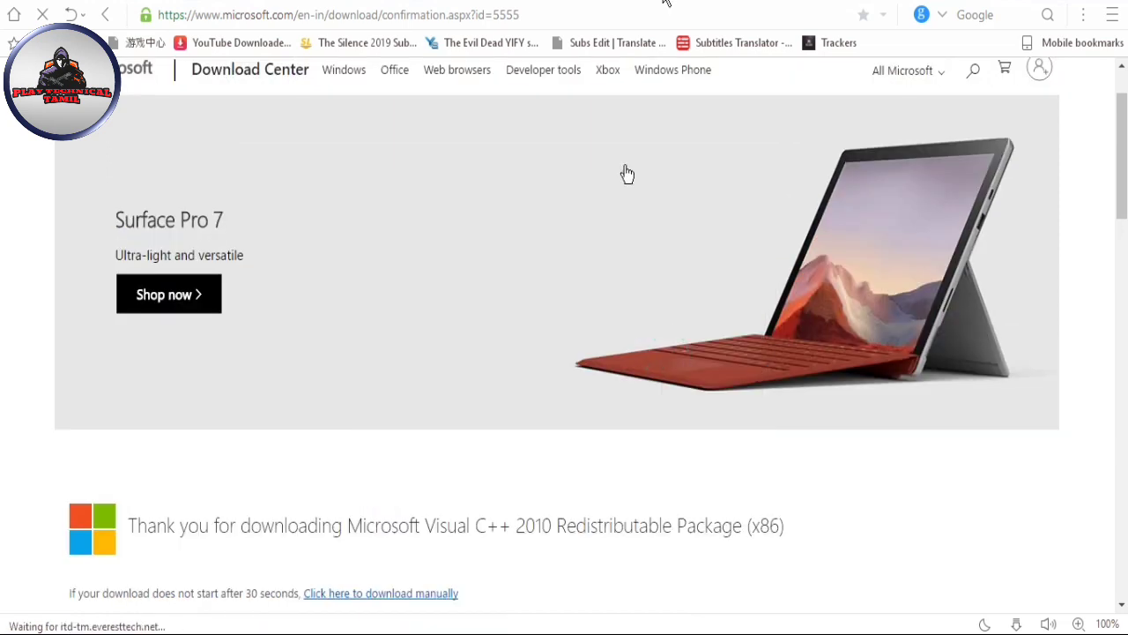
- Download only vcredist_x86.exe of the Visual C++ Redistributable Packages for Visual Studio 2013 to the desktop as vcredist_x86 (1).exe
click(665, 1)
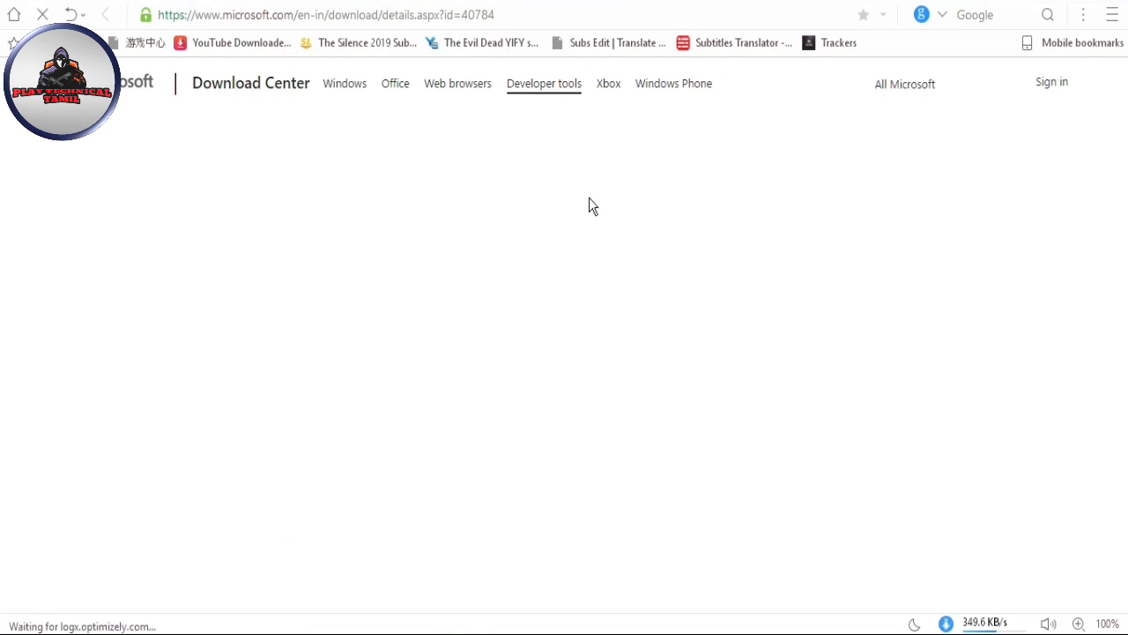
scroll(582, 264, down, 1)
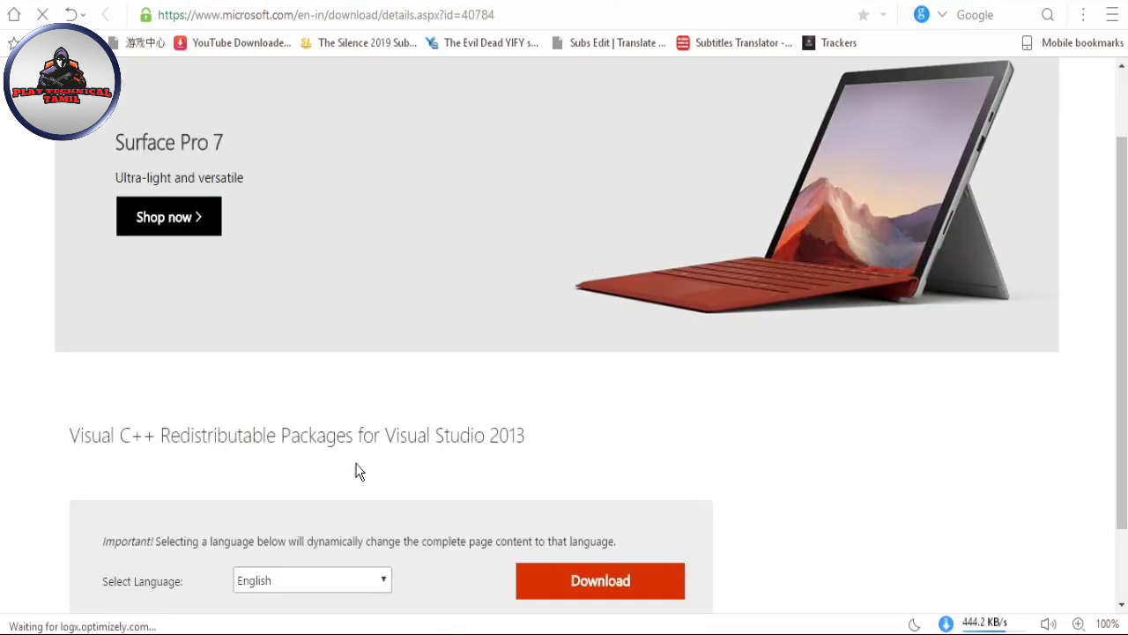
drag(492, 434, 548, 452)
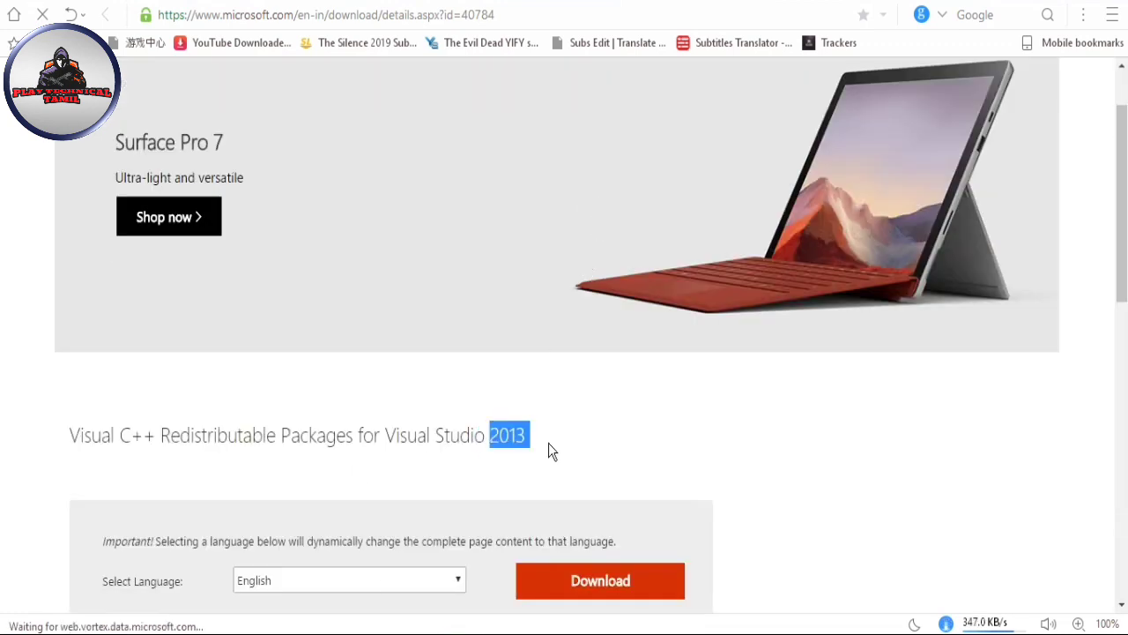
scroll(549, 442, down, 4)
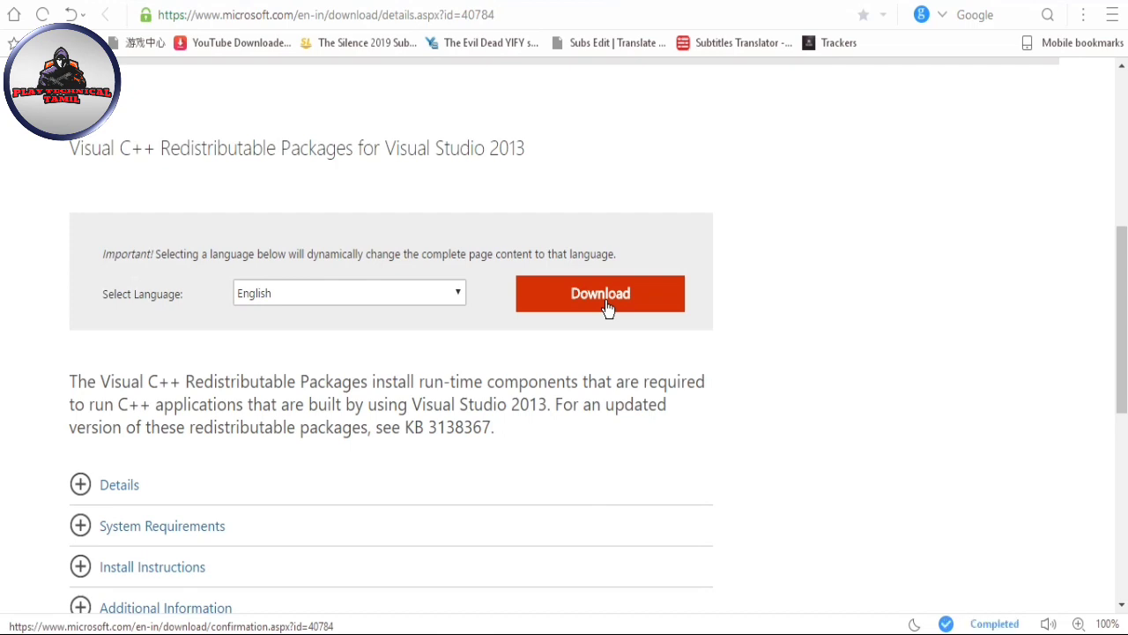
click(606, 304)
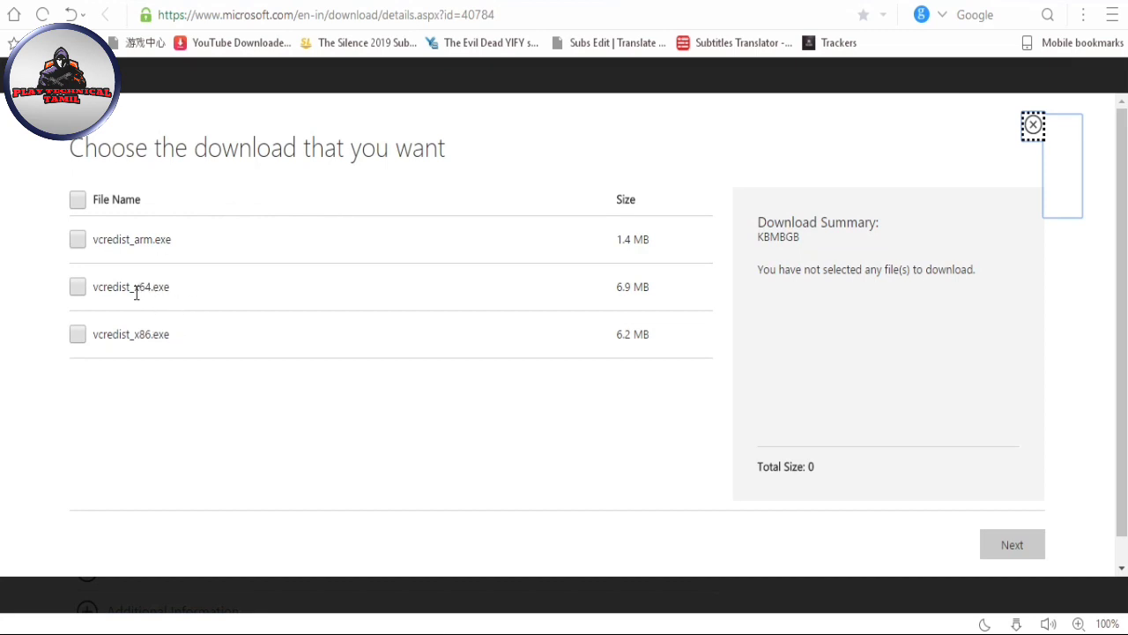
click(1013, 624)
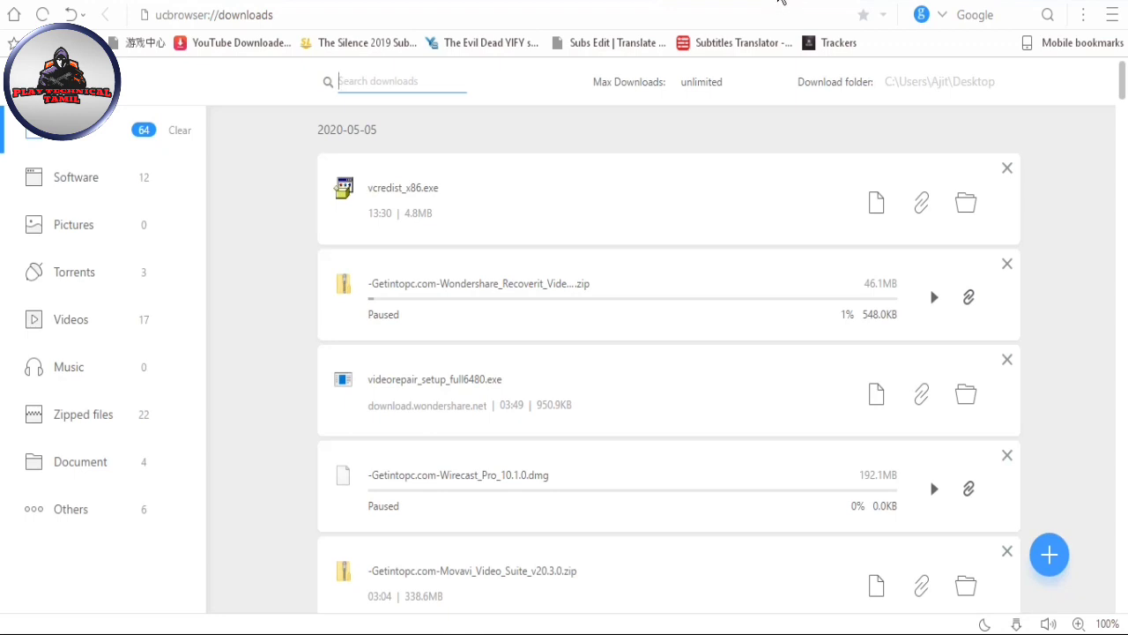
click(778, 0)
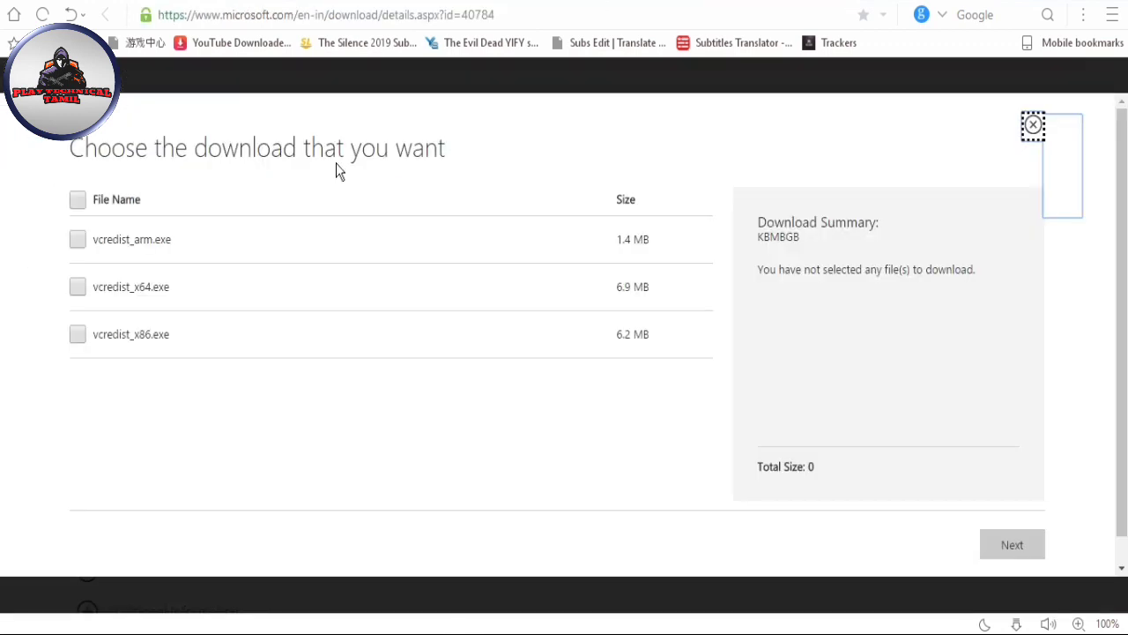
click(149, 332)
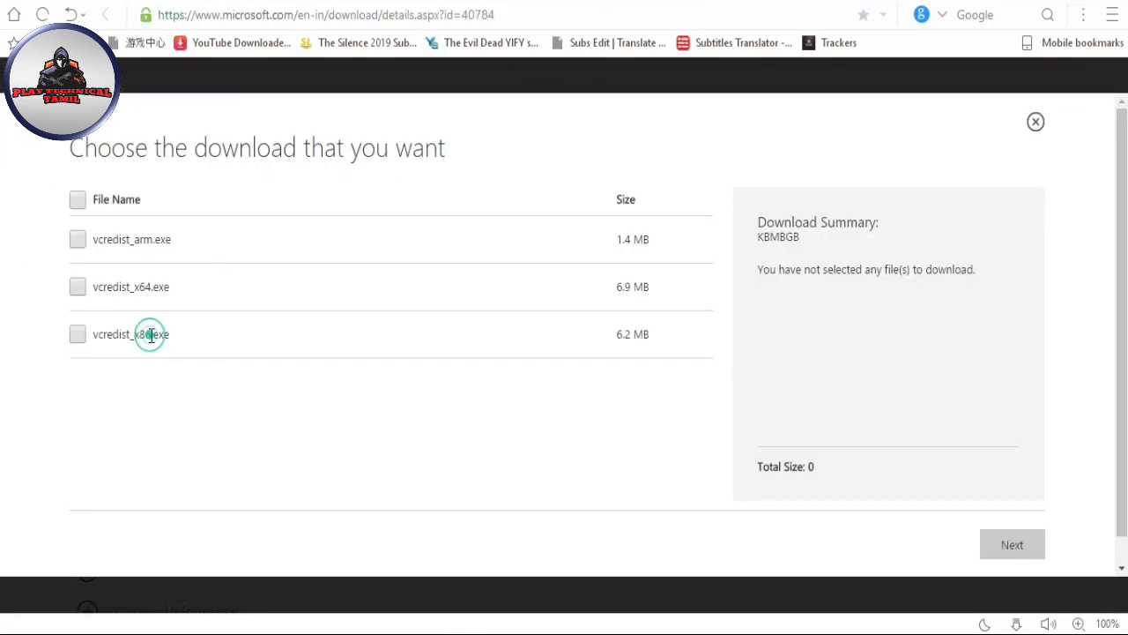
click(79, 336)
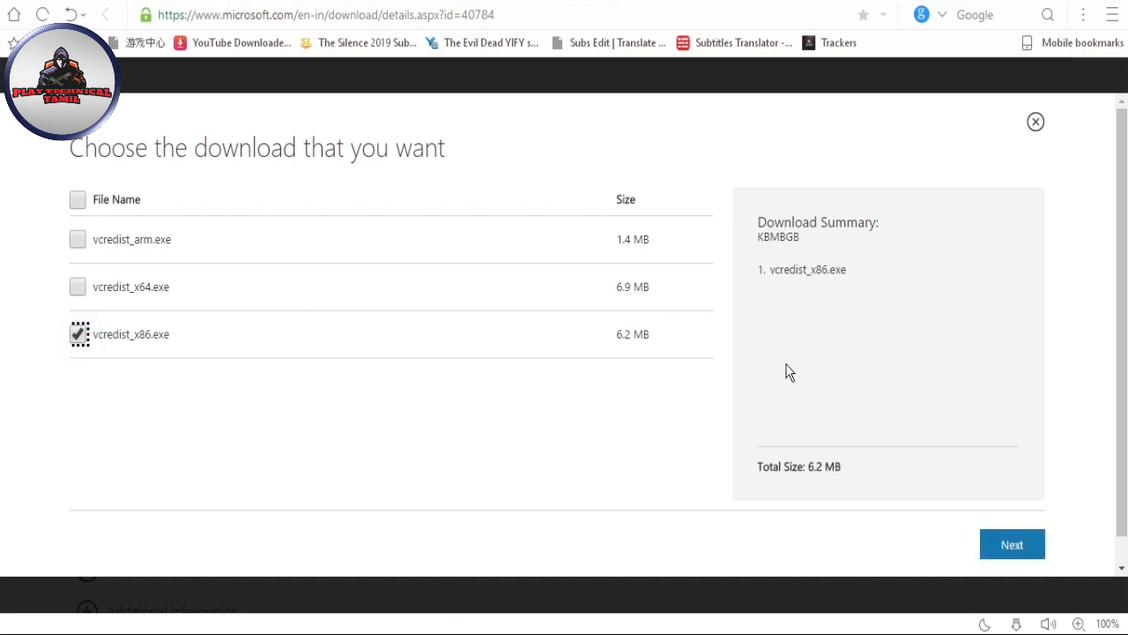
click(1016, 553)
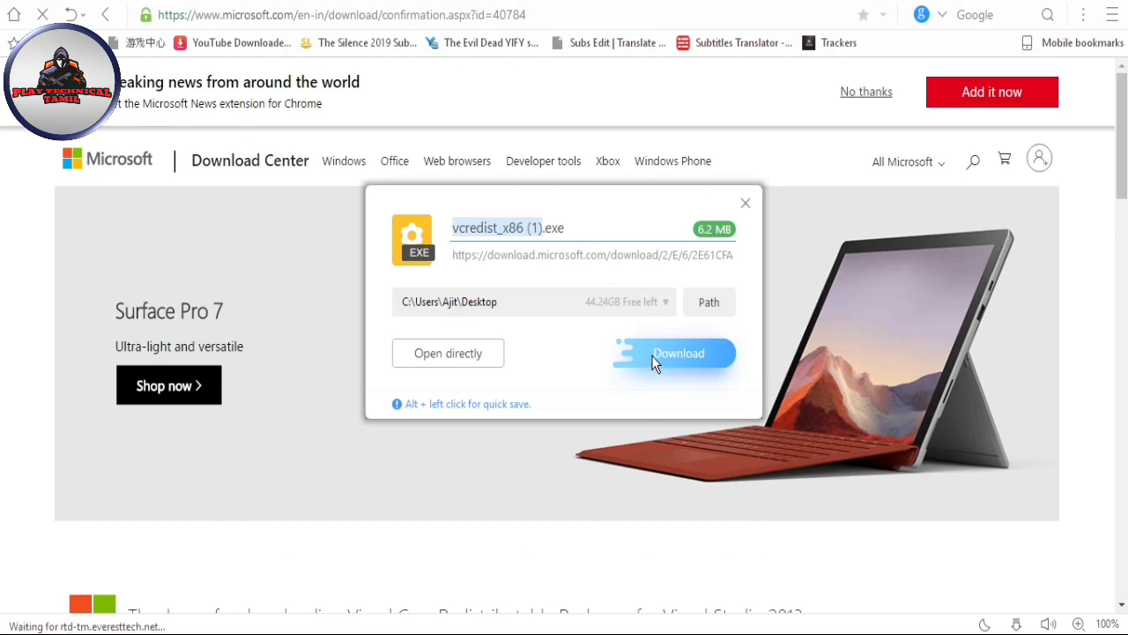
click(652, 356)
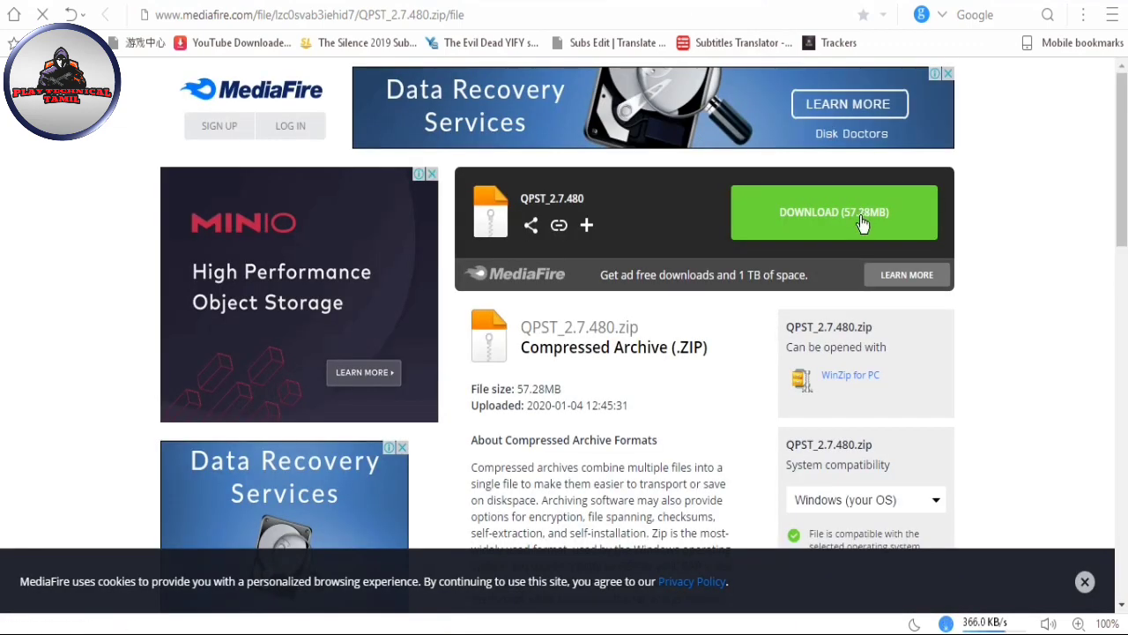
- Download QPST_2.7.480.zip from its MediaFire page to the desktop, and check its progress in the browser's download list
click(786, 223)
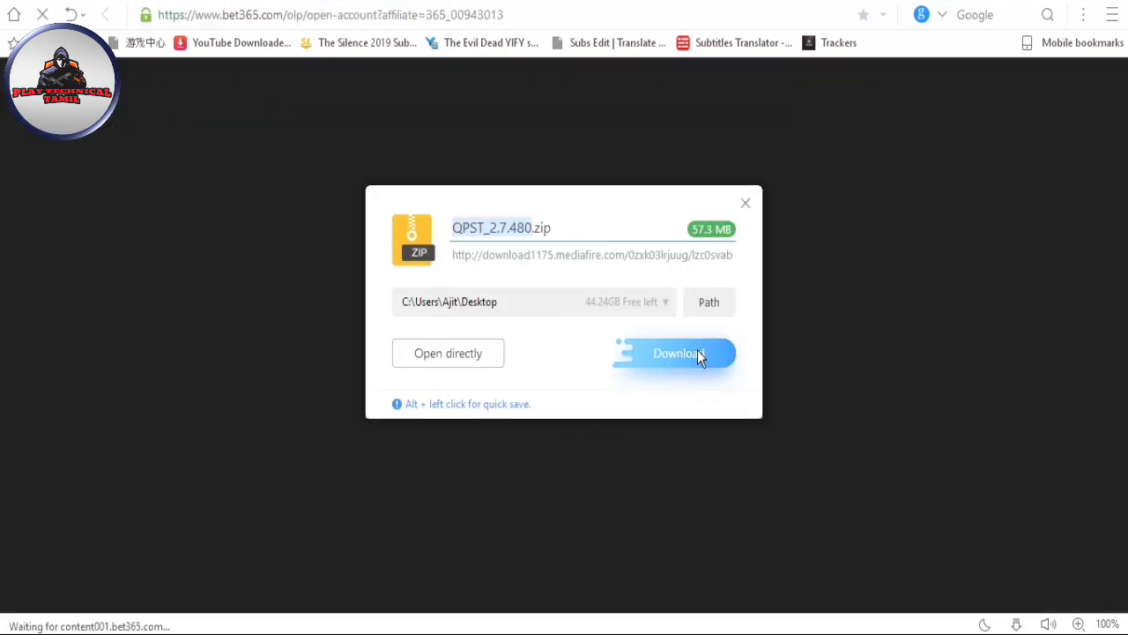
click(697, 350)
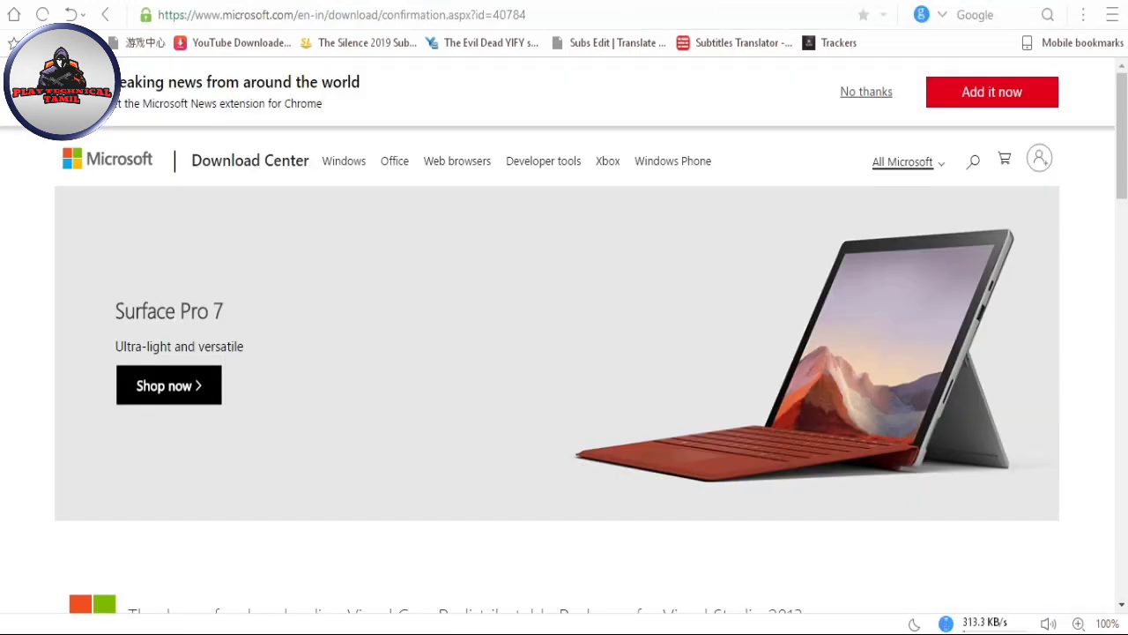
click(960, 617)
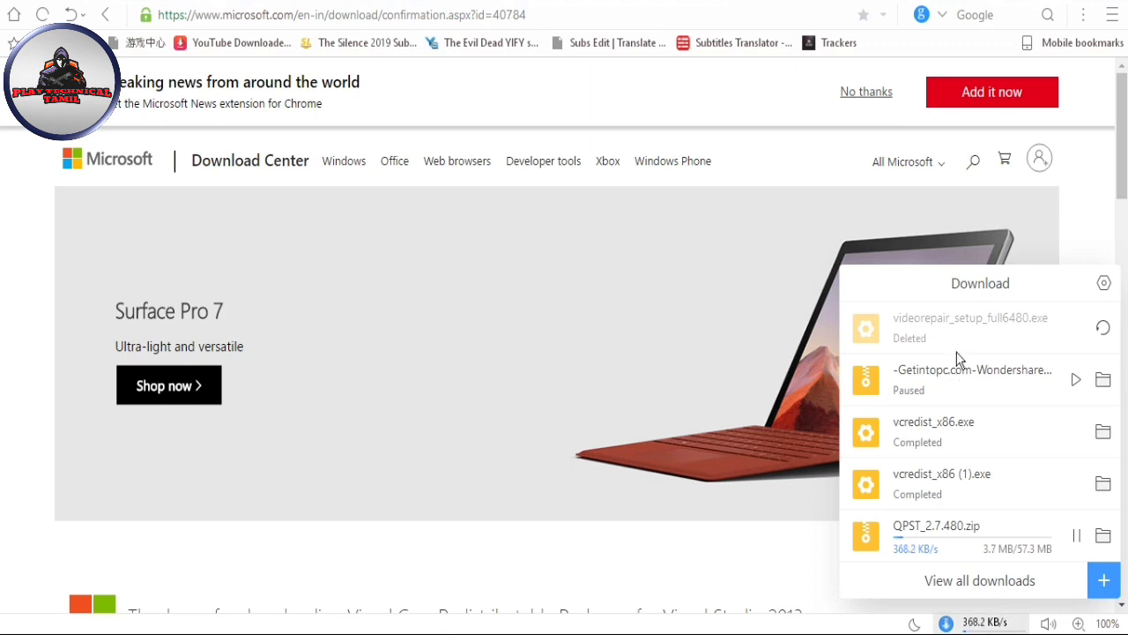
click(684, 331)
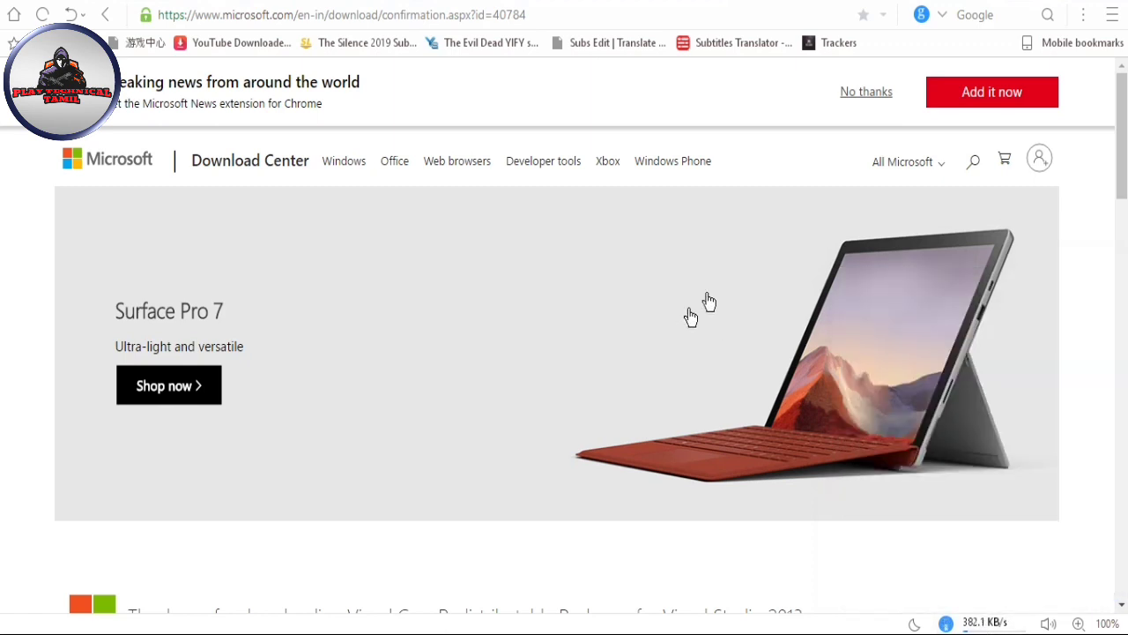
click(1058, 1)
click(974, 1)
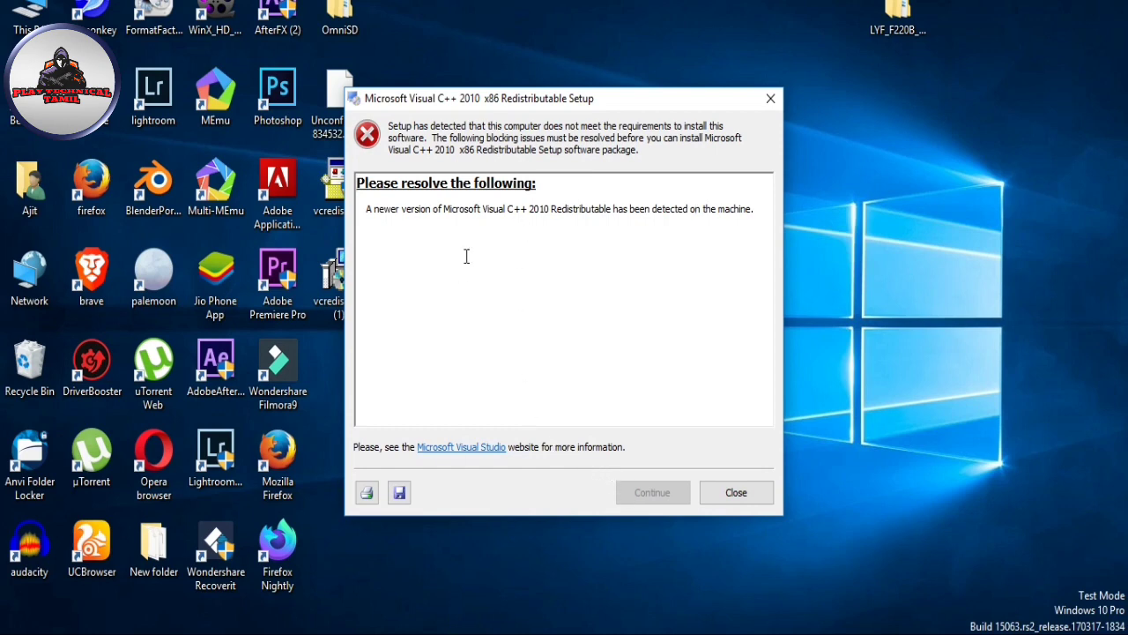
- Close the Visual C++ 2010 x86 setup and repair the Microsoft Visual C++ 2013 Redistributable (x86) using vcredist_x86 (1)
click(731, 496)
double_click(341, 273)
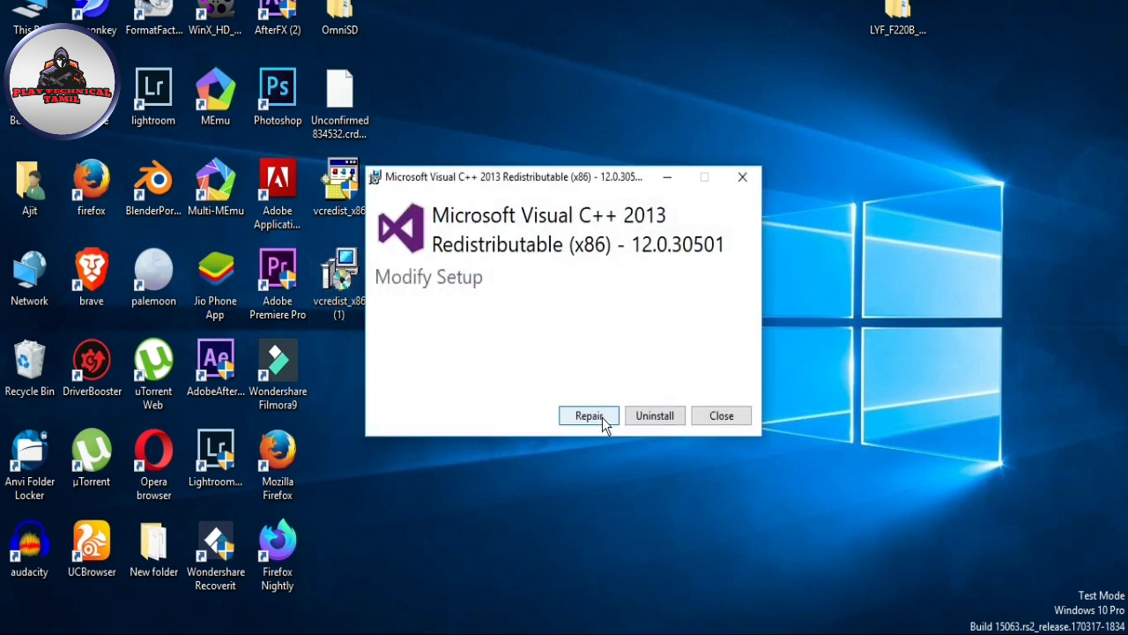
click(602, 416)
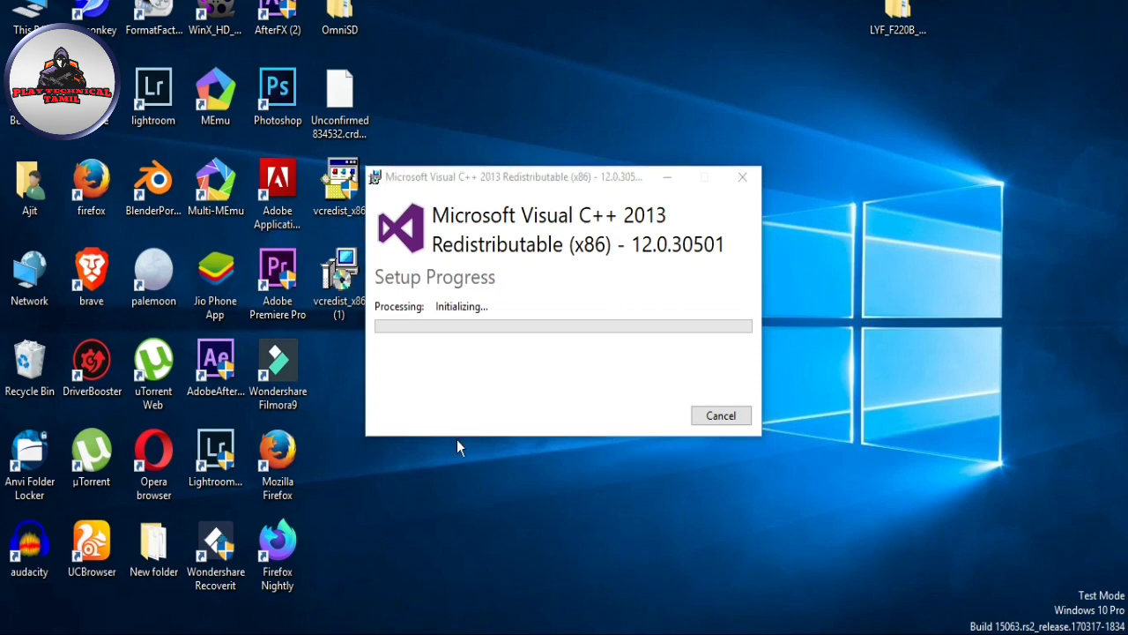
click(522, 413)
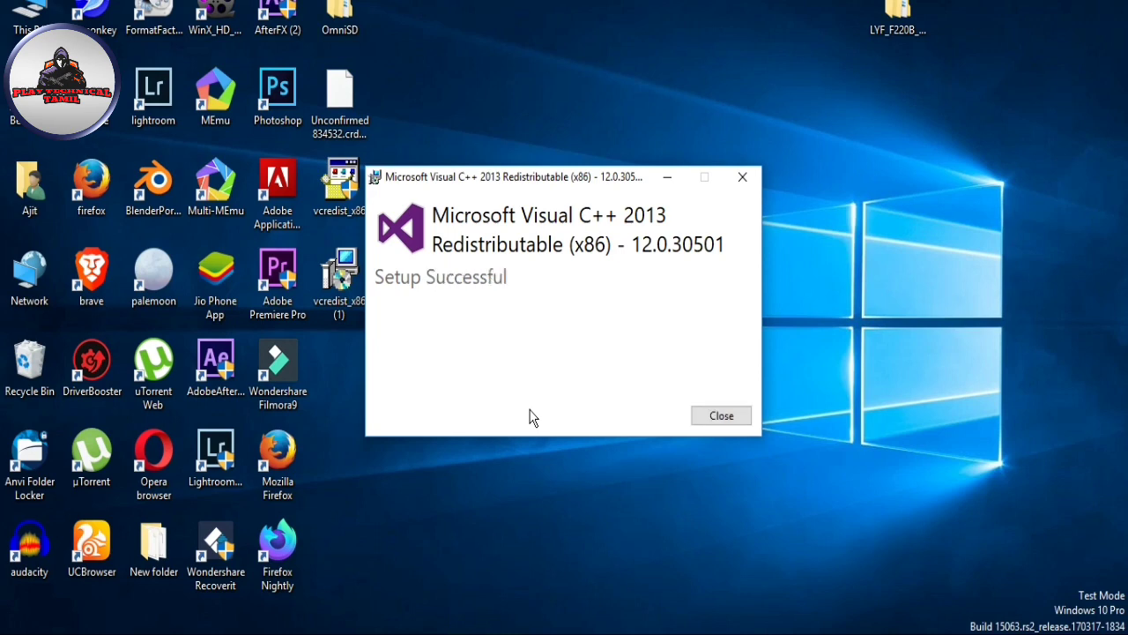
click(719, 416)
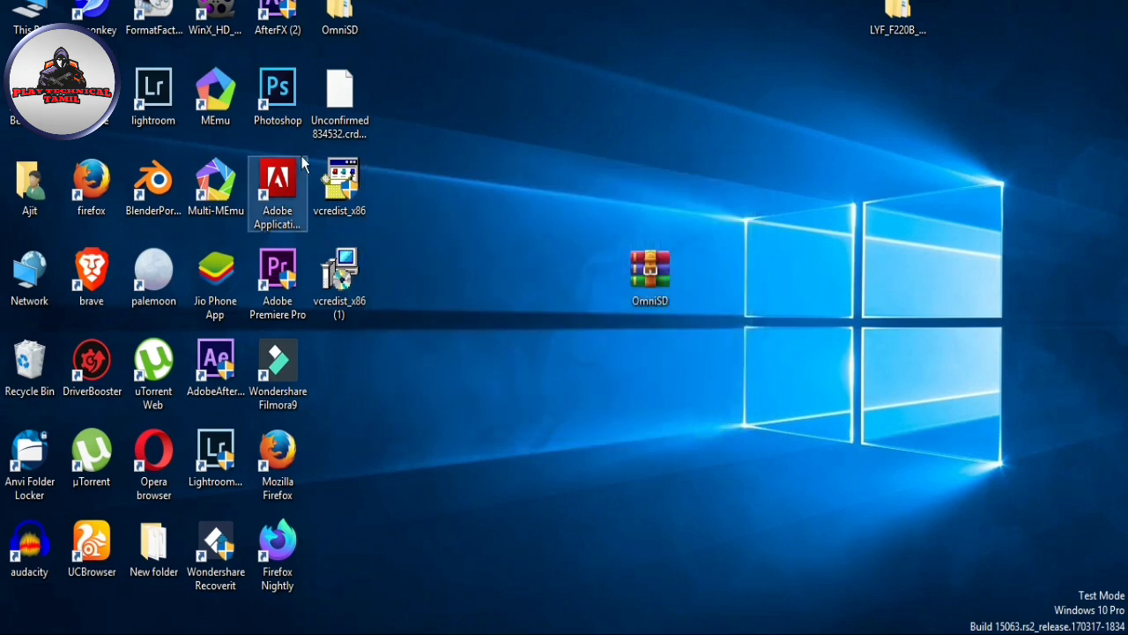